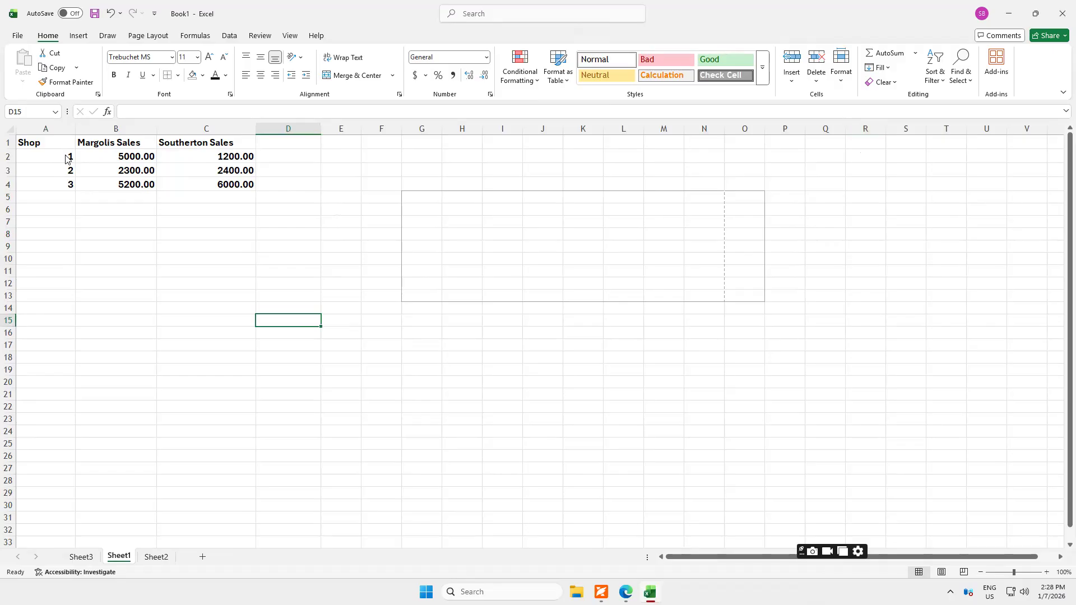
click(120, 126)
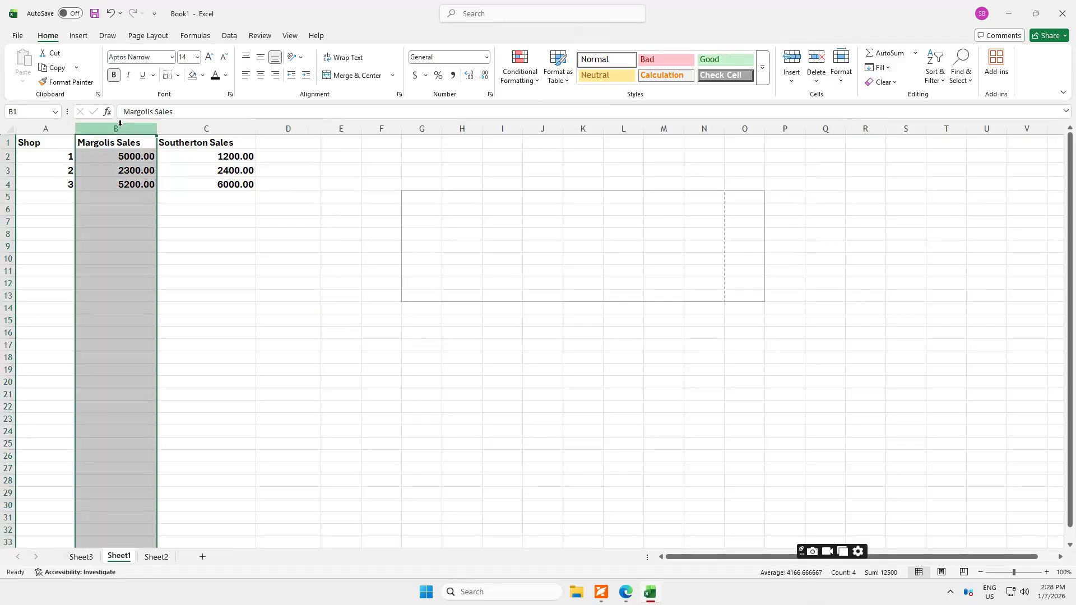
click(9, 157)
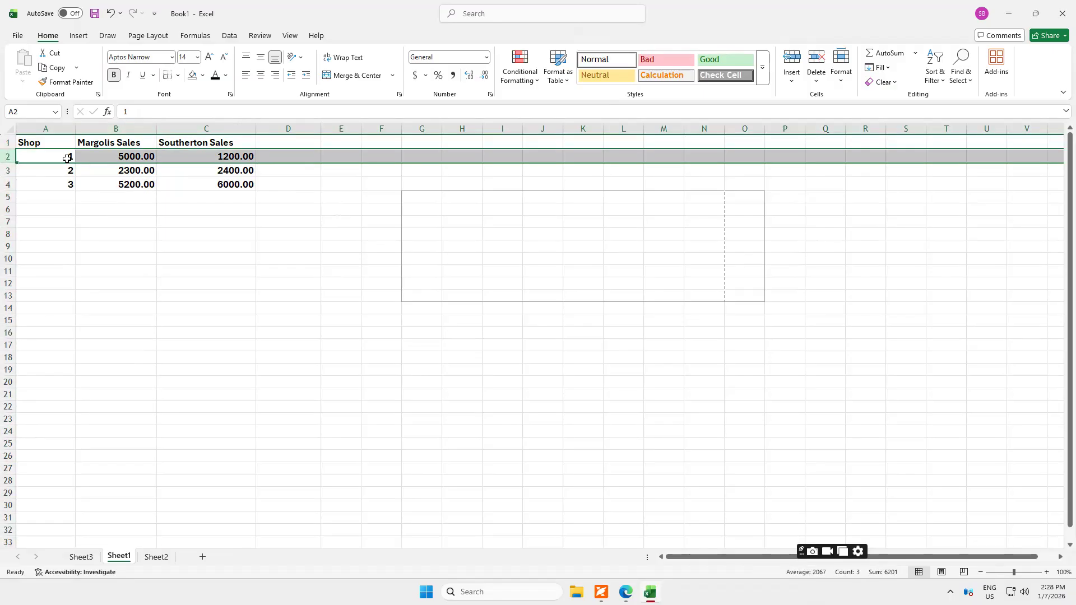
click(66, 156)
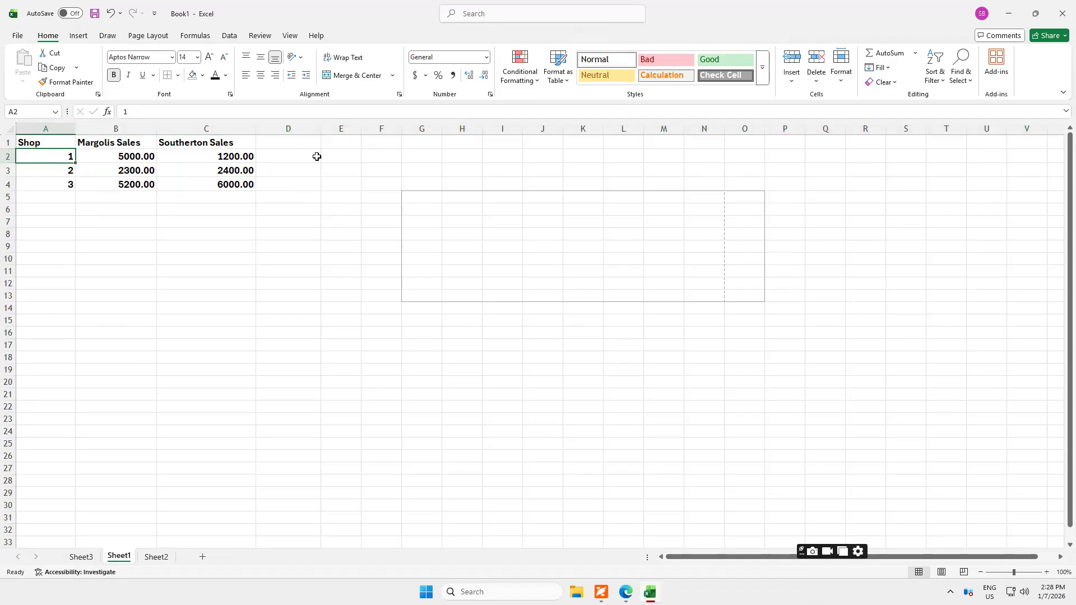
click(815, 83)
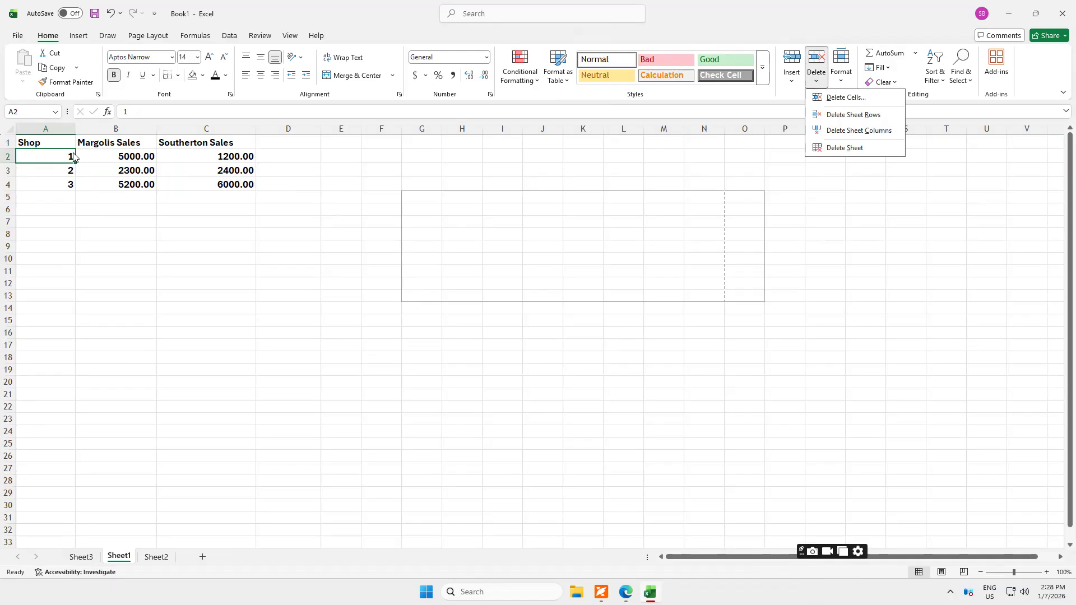
click(116, 558)
right_click(116, 558)
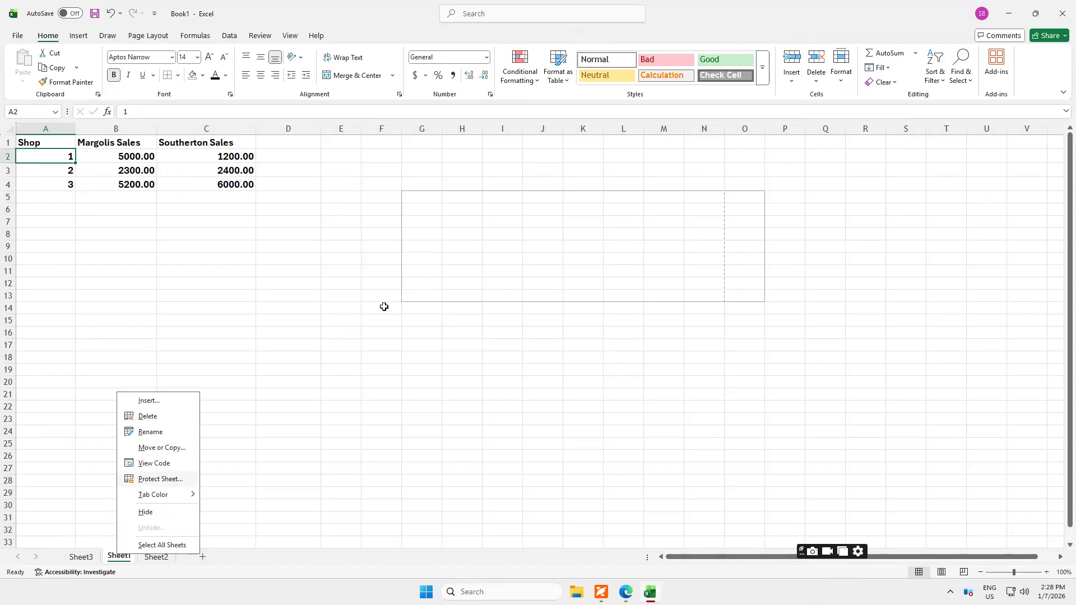
click(947, 2)
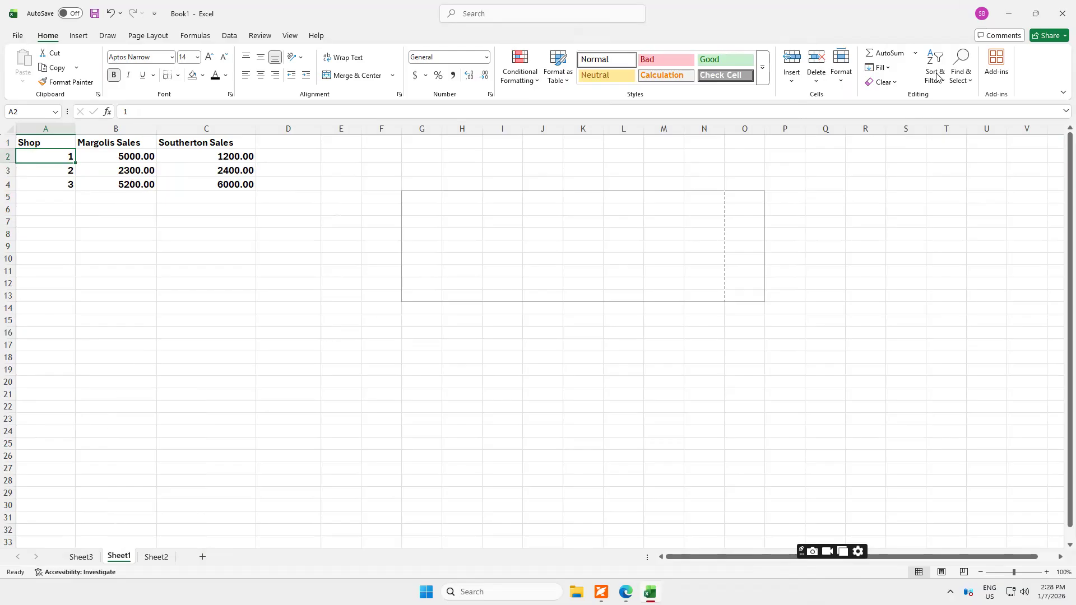
Widen column A to nearly twice its width and increase the height of row 2 to about 91.
click(842, 82)
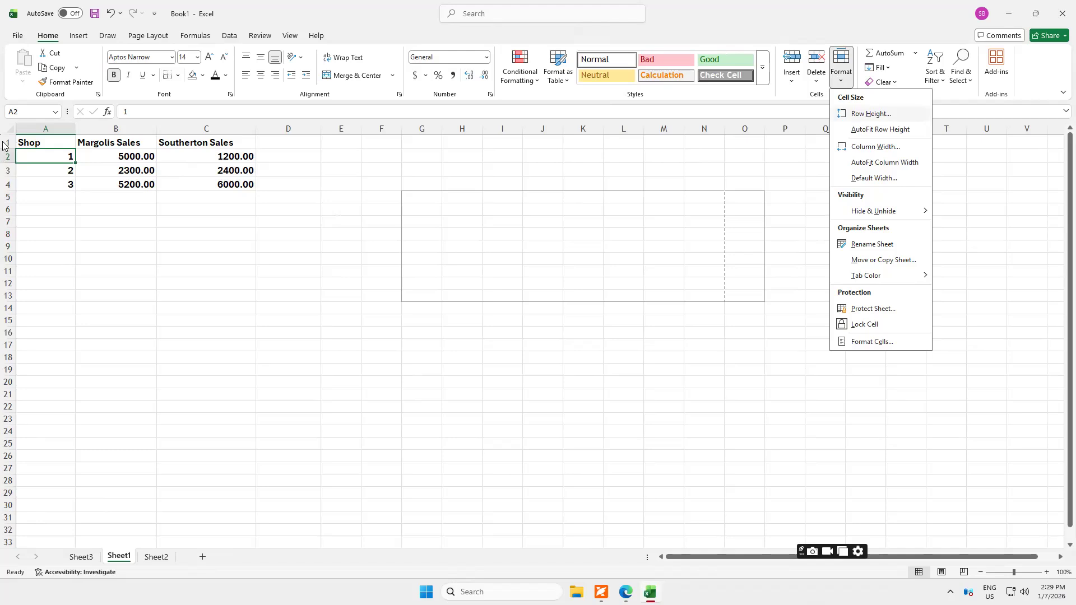
click(74, 131)
drag(74, 132, 150, 163)
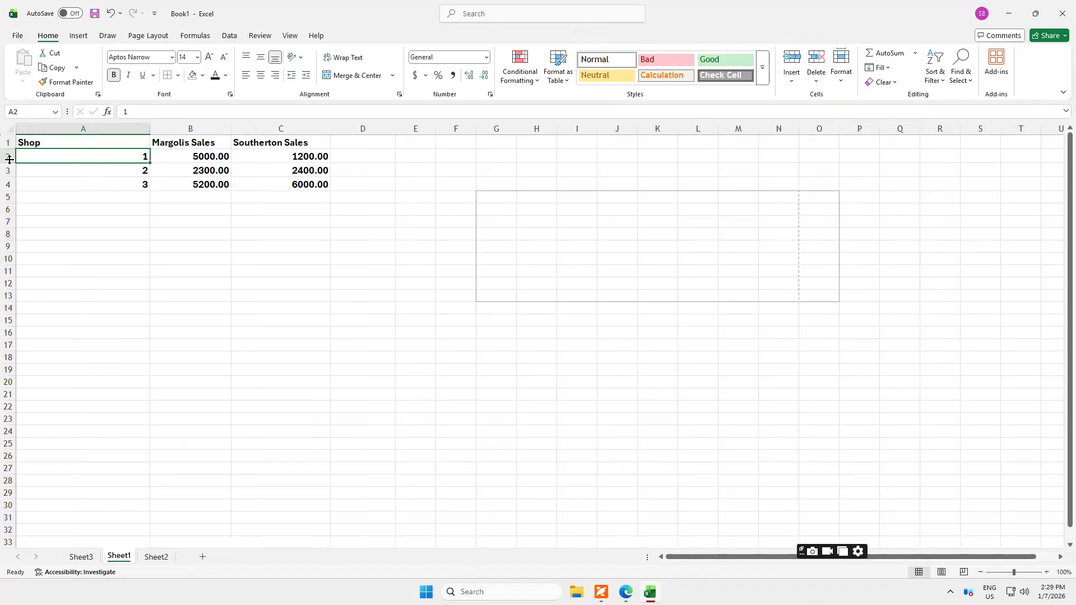
drag(5, 202, 5, 211)
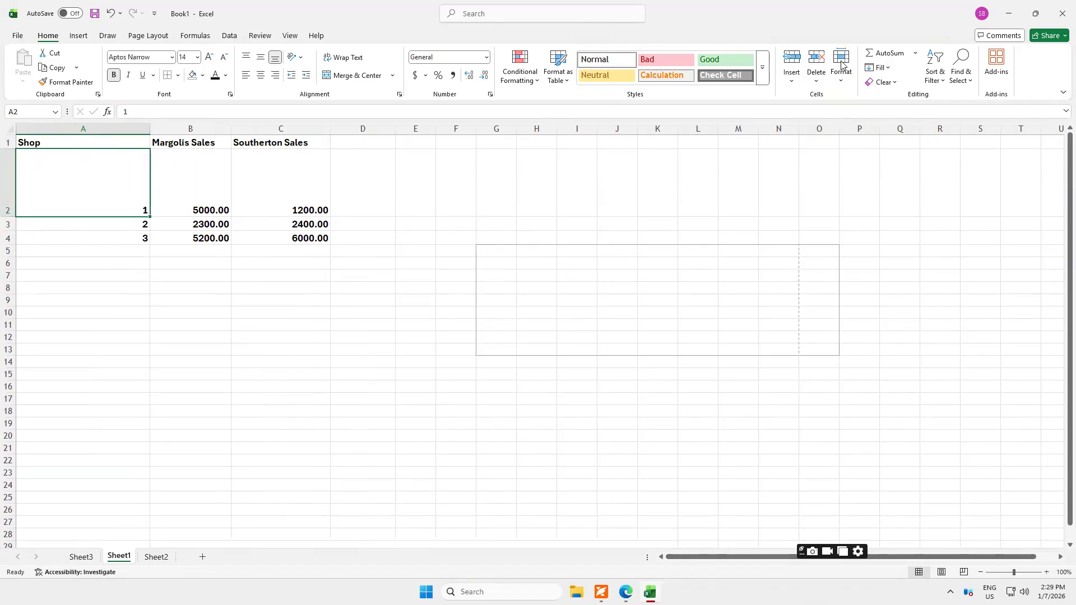
Set the height of row 2 to 10 and AutoFit the row's height to its contents.
click(842, 65)
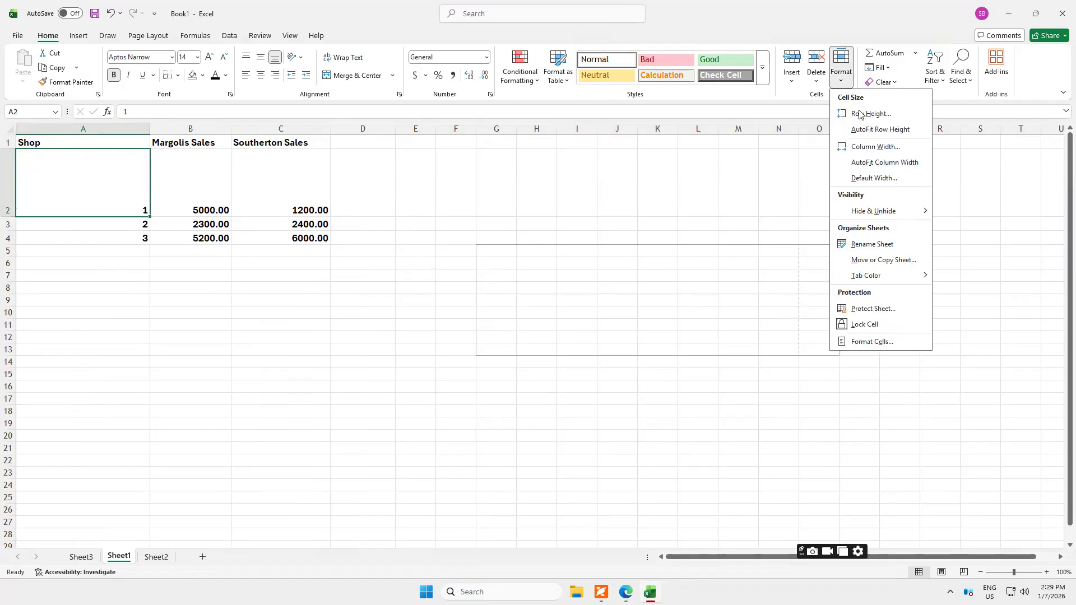
click(860, 114)
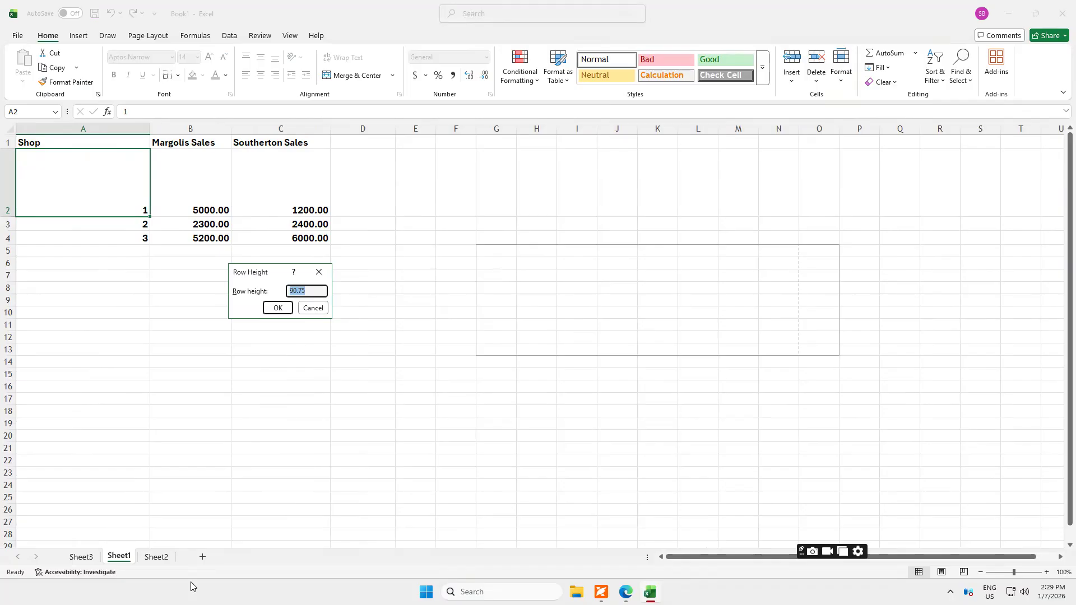
text(10)
key(Return)
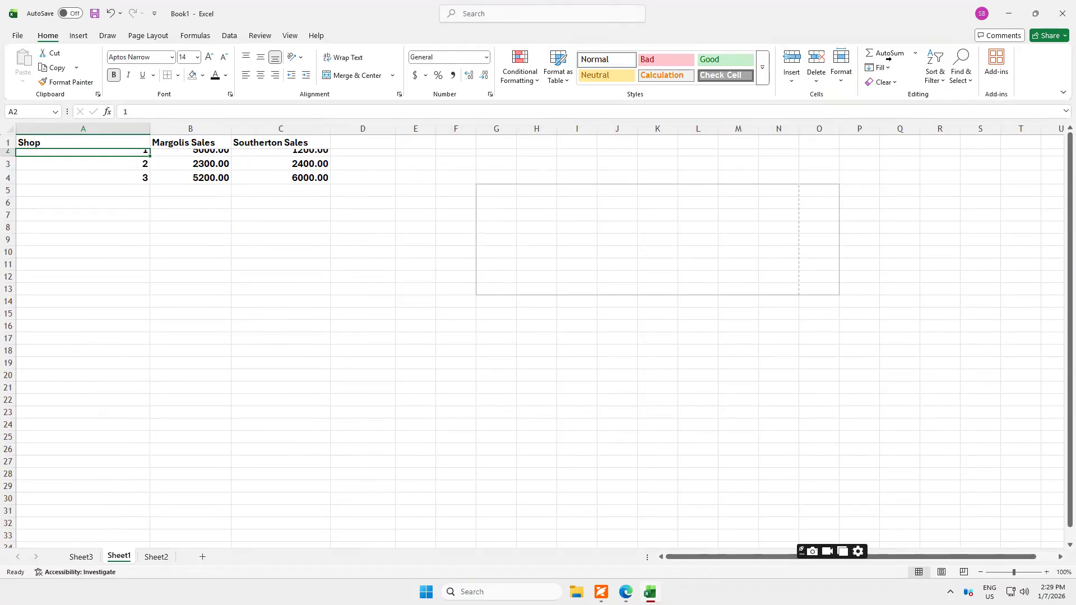
click(840, 78)
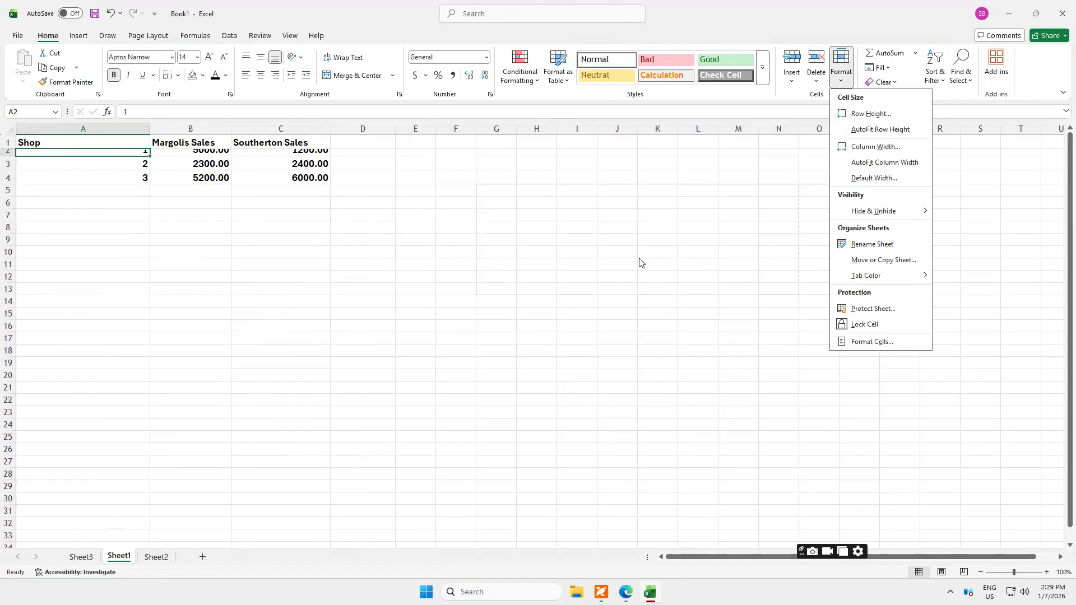
click(870, 131)
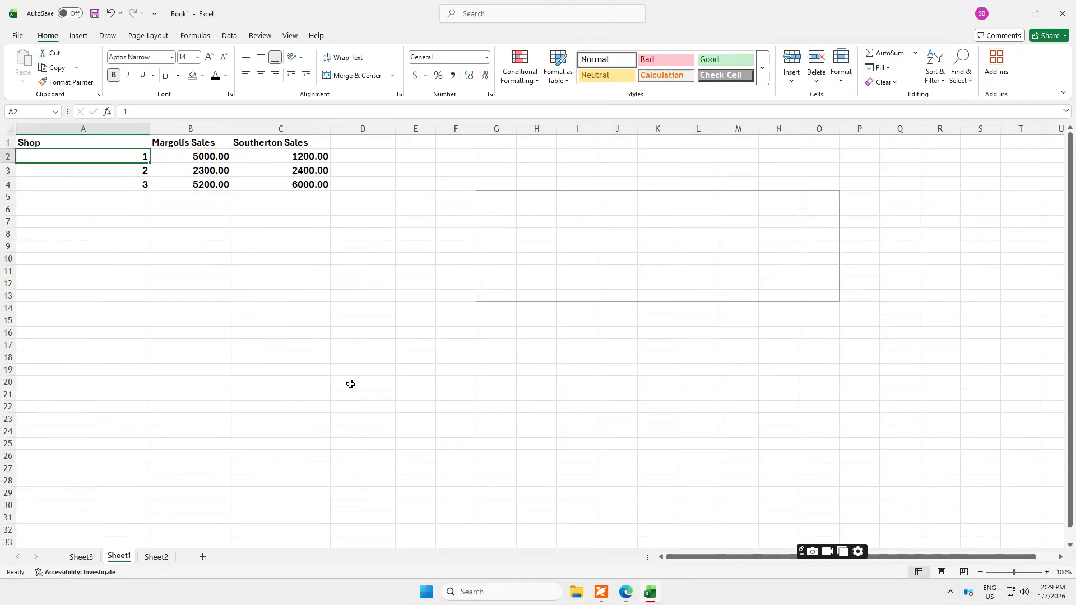
Set the width of column A to 15 and AutoFit the column to the contents of cell A2.
click(843, 84)
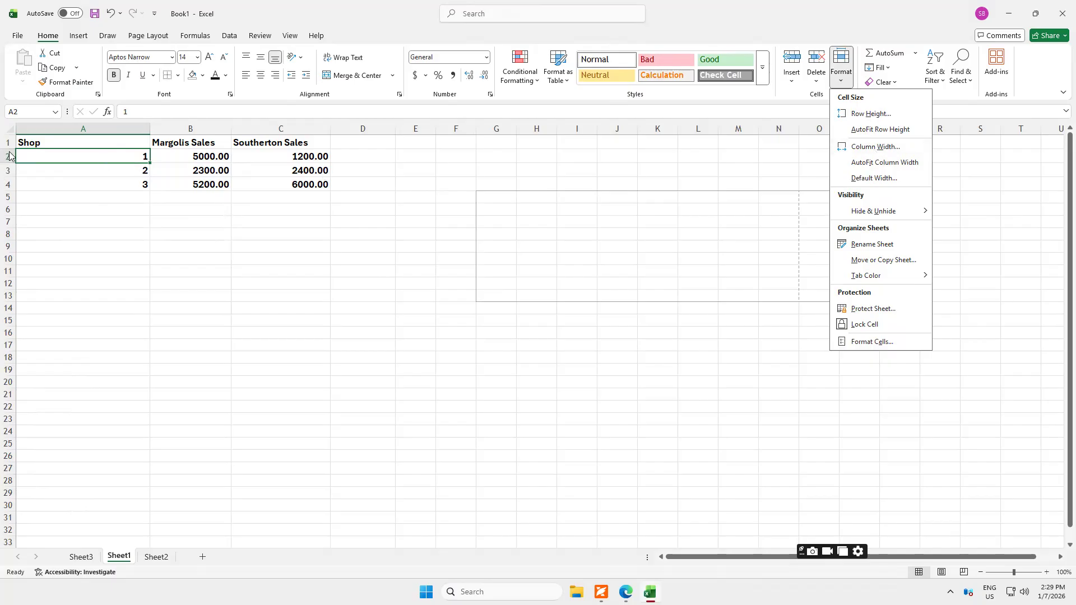
click(875, 148)
text(15)
key(Return)
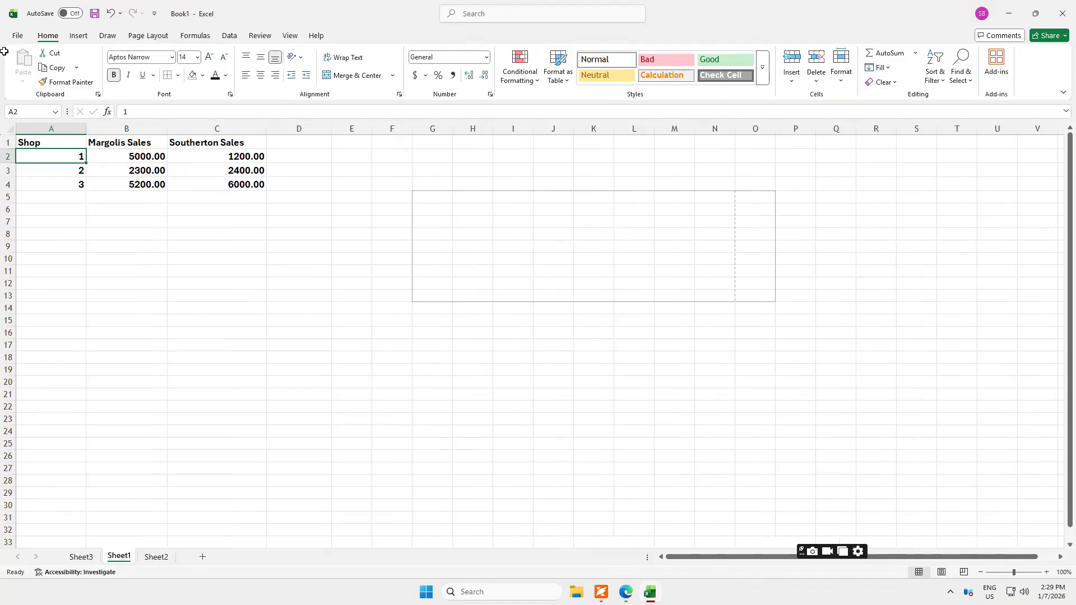
click(842, 85)
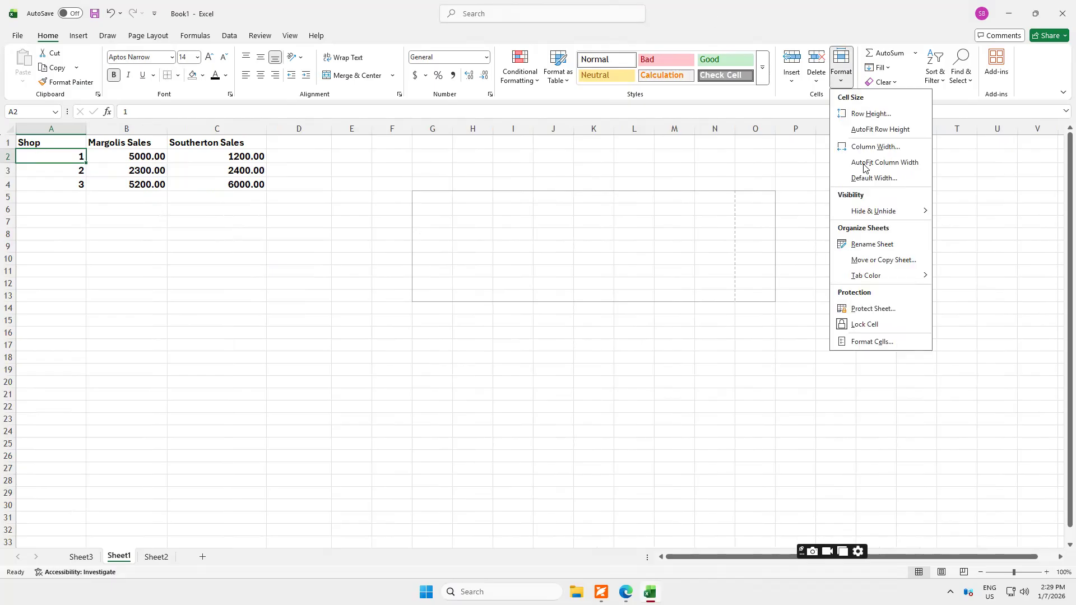
click(863, 164)
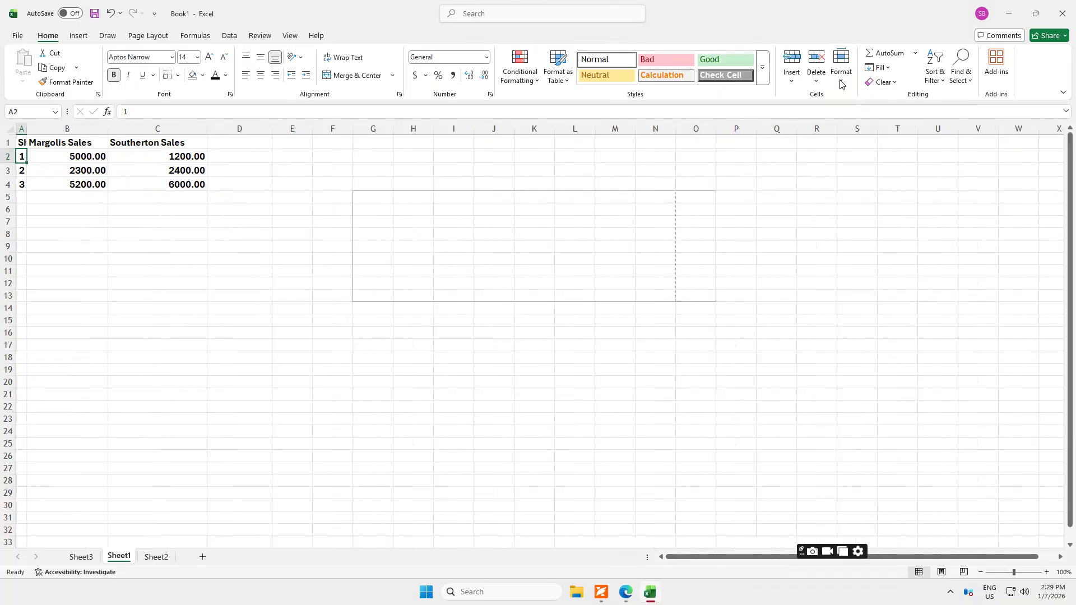
click(843, 85)
click(871, 179)
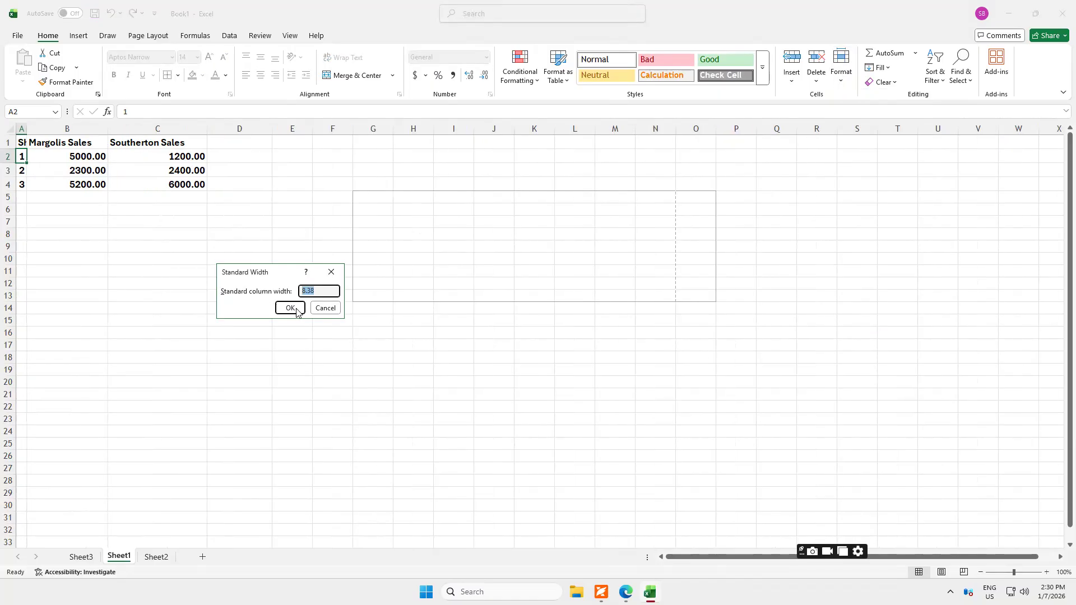
key(Escape)
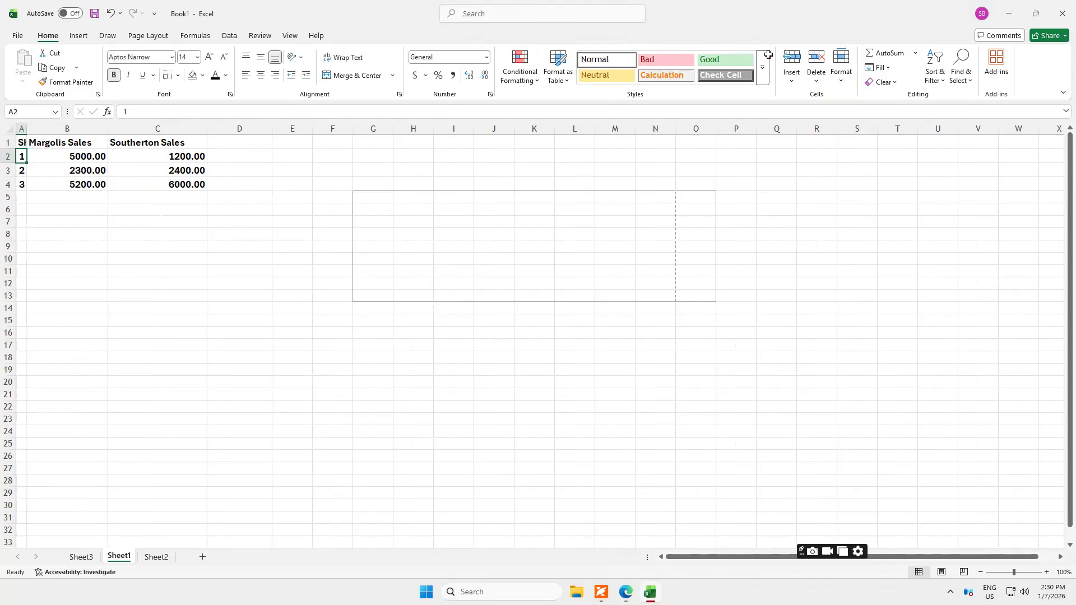
click(840, 85)
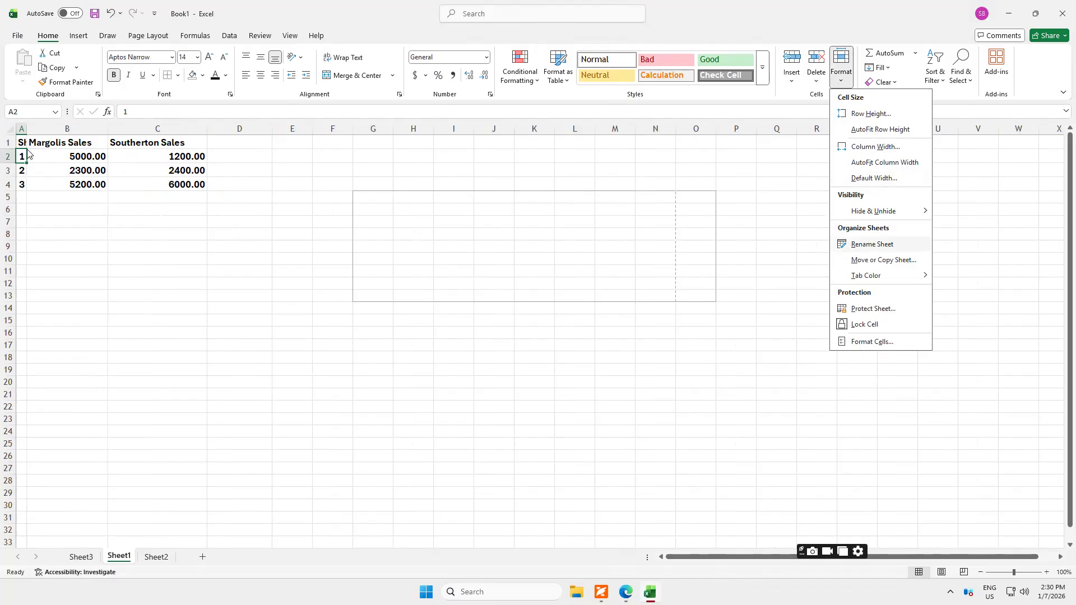
Set the column width of the whole sales table, A1:C4, to 25.
drag(24, 139, 174, 183)
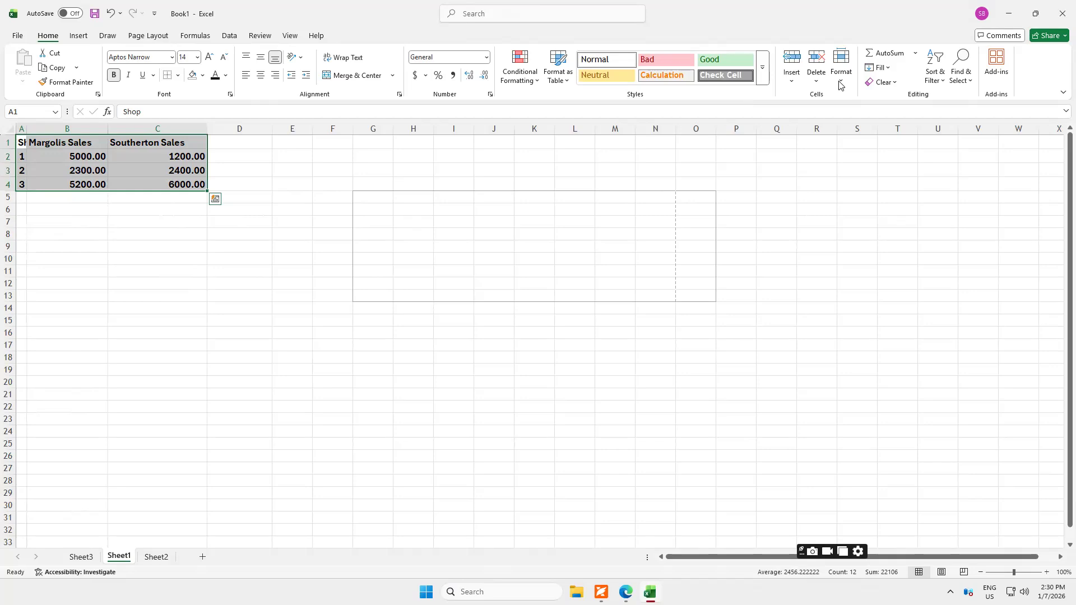
click(841, 63)
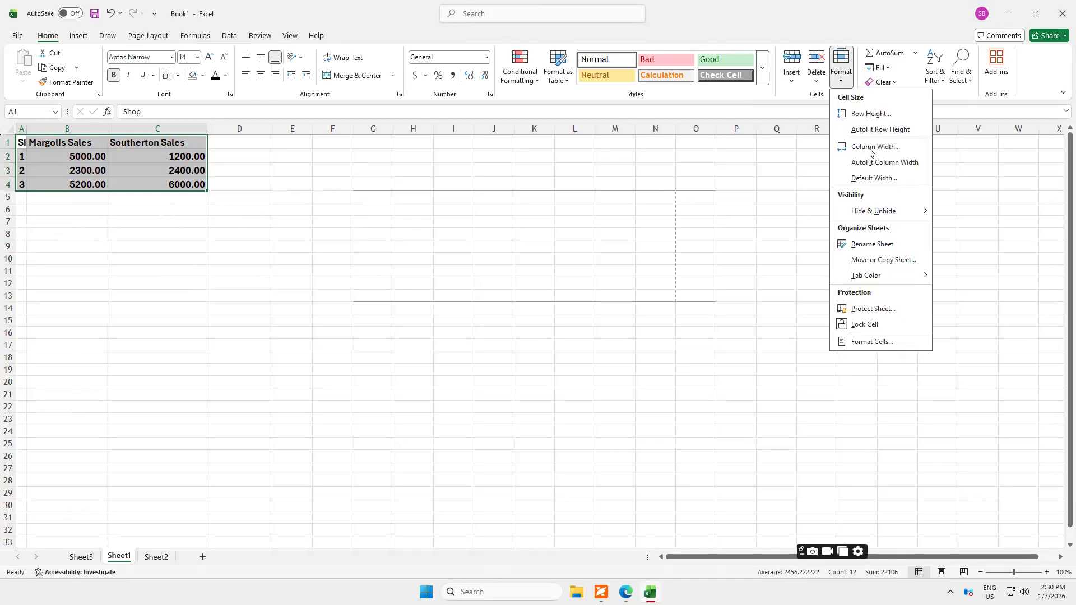
click(868, 148)
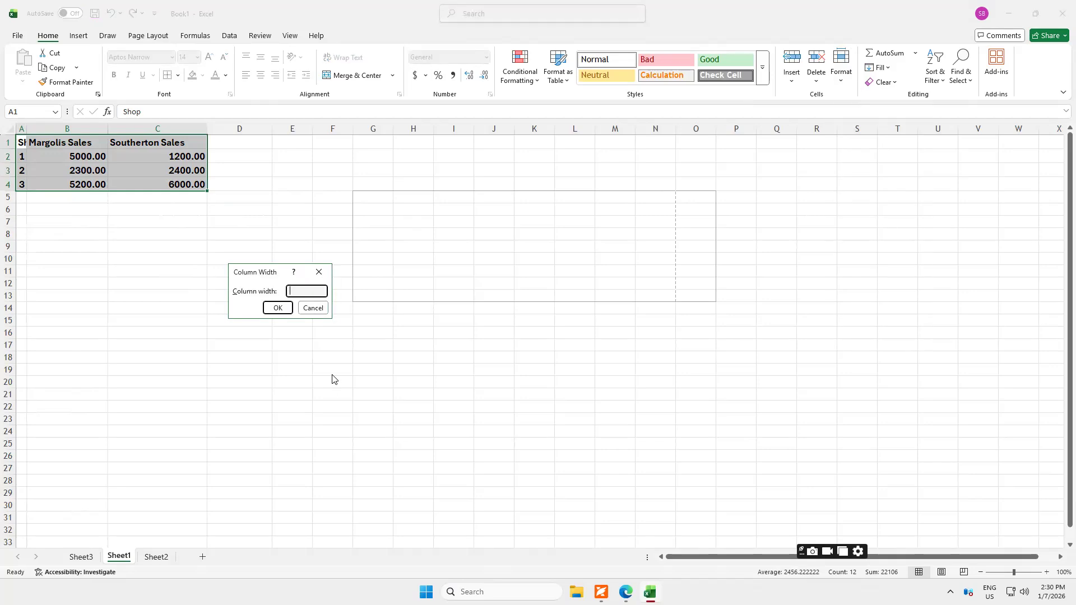
text(25)
key(Return)
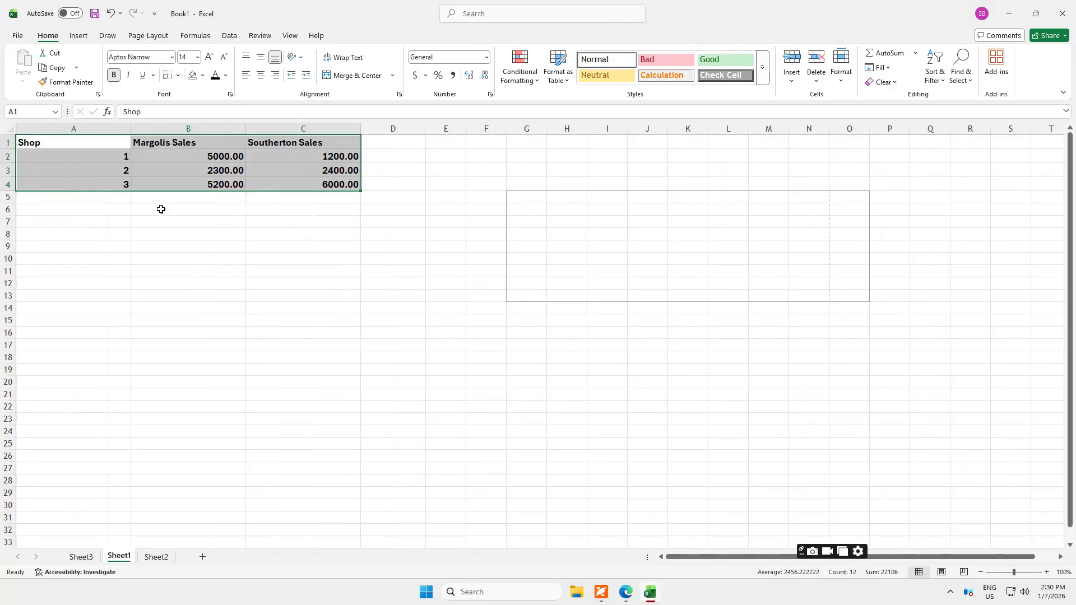
Hide row 2 with the Hide Rows command and undo the hiding.
click(840, 75)
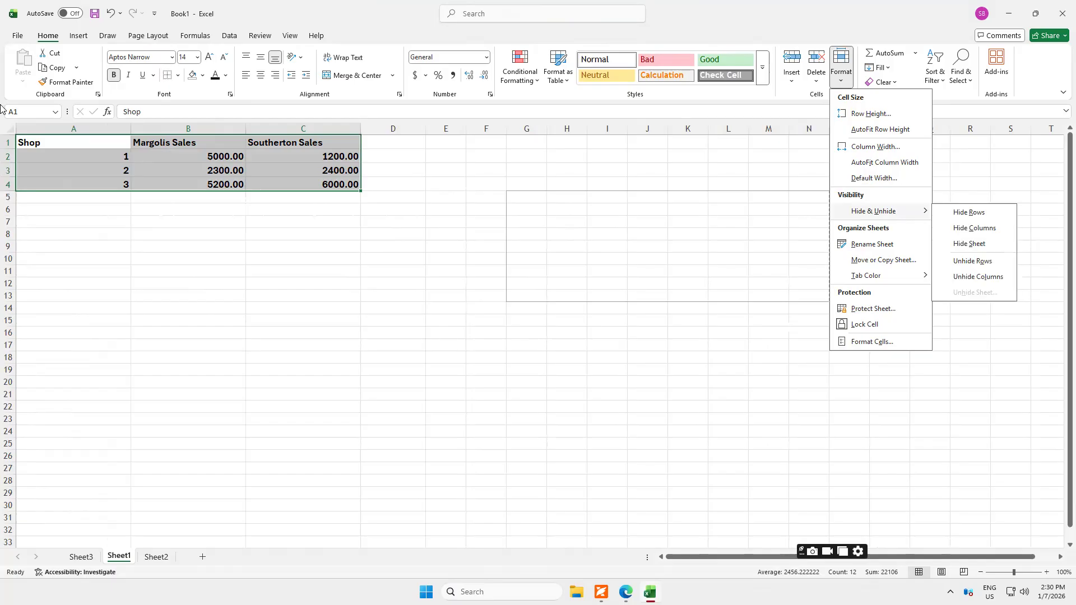
click(8, 157)
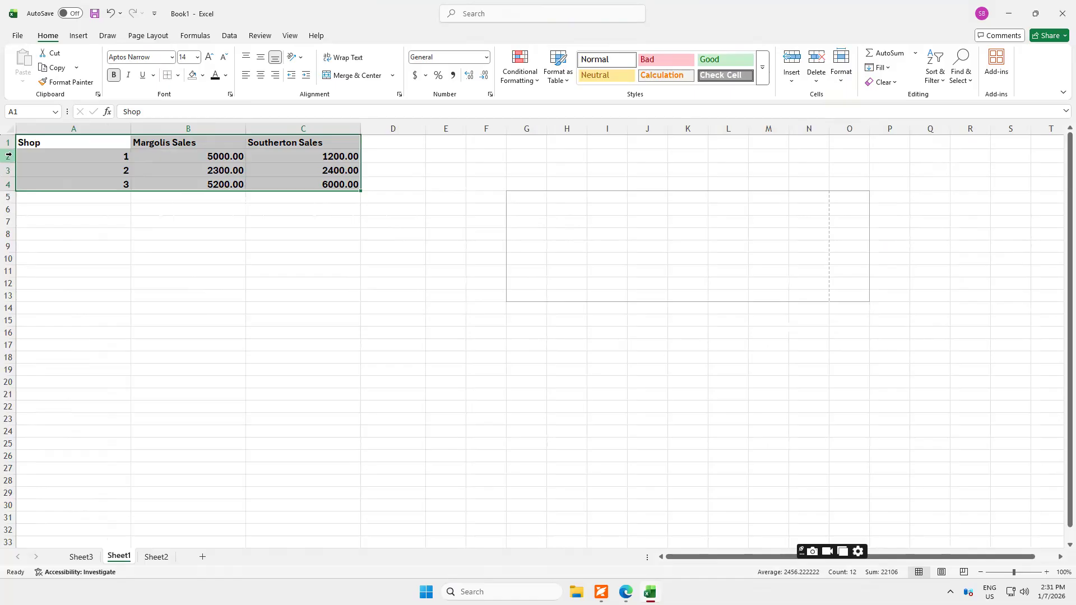
click(9, 156)
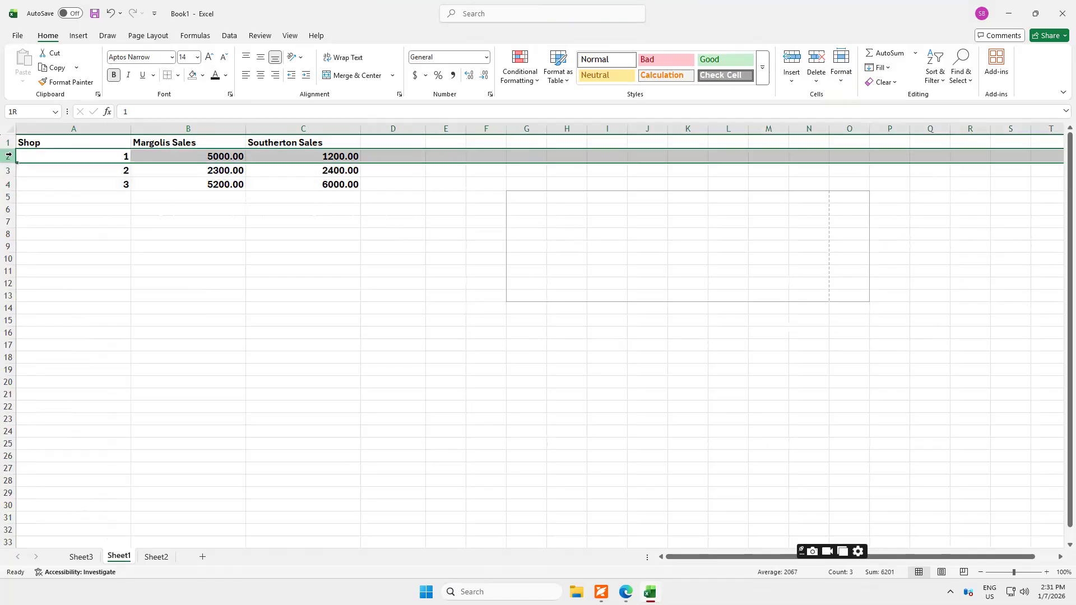
click(841, 84)
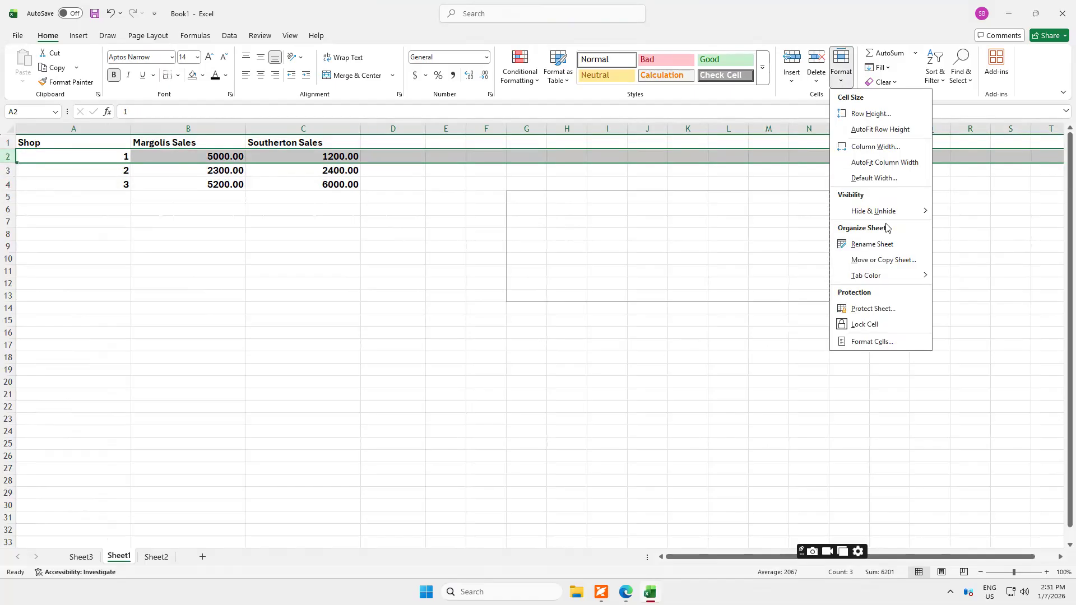
mouse_move(895, 216)
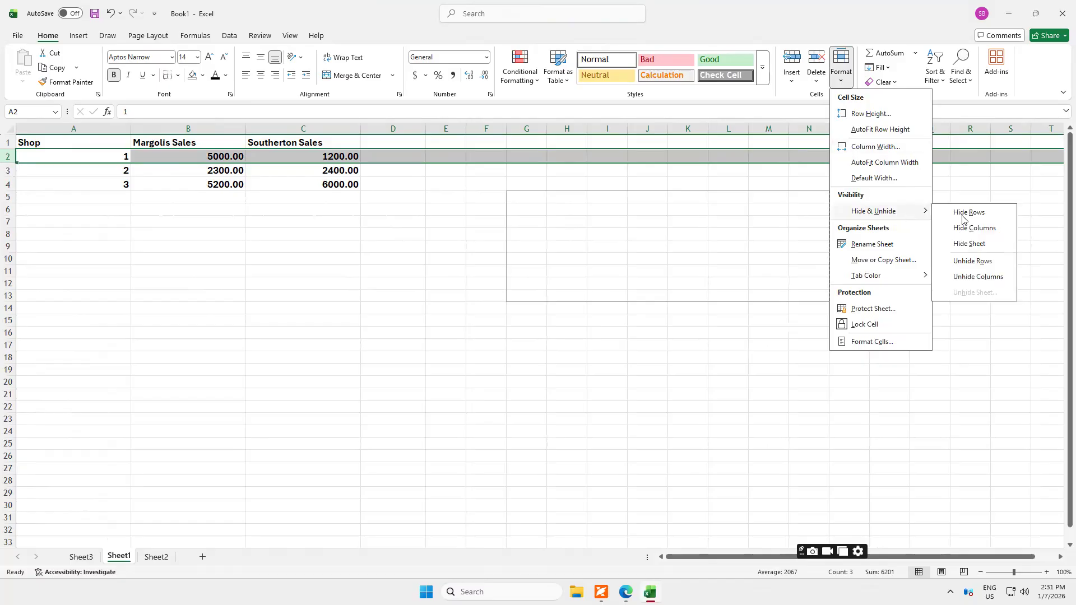
click(962, 215)
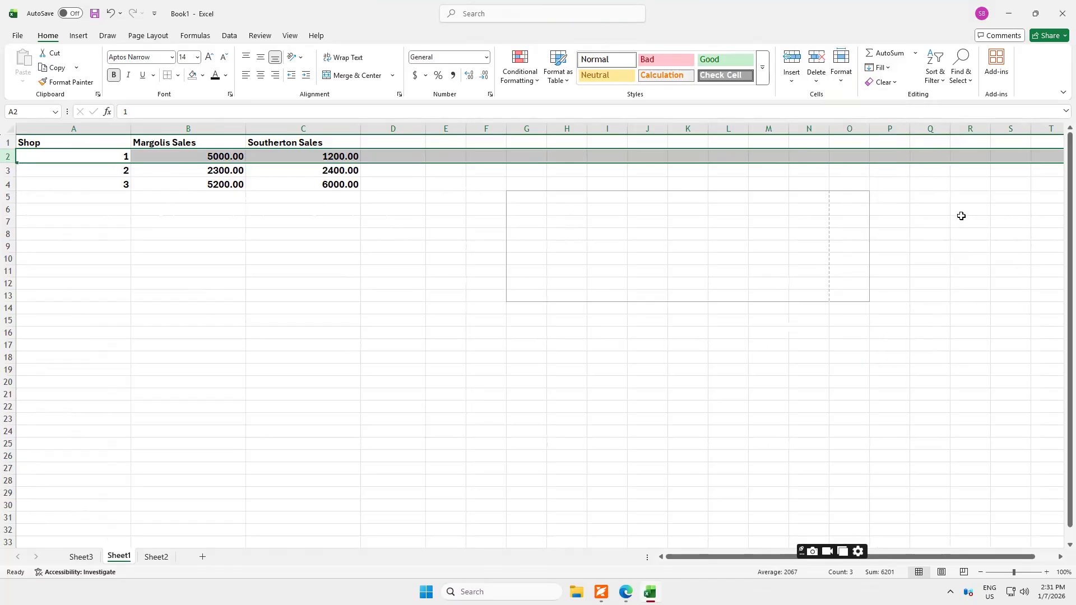
click(112, 14)
Hide the selected Shop 1 row once more and undo that change.
right_click(125, 163)
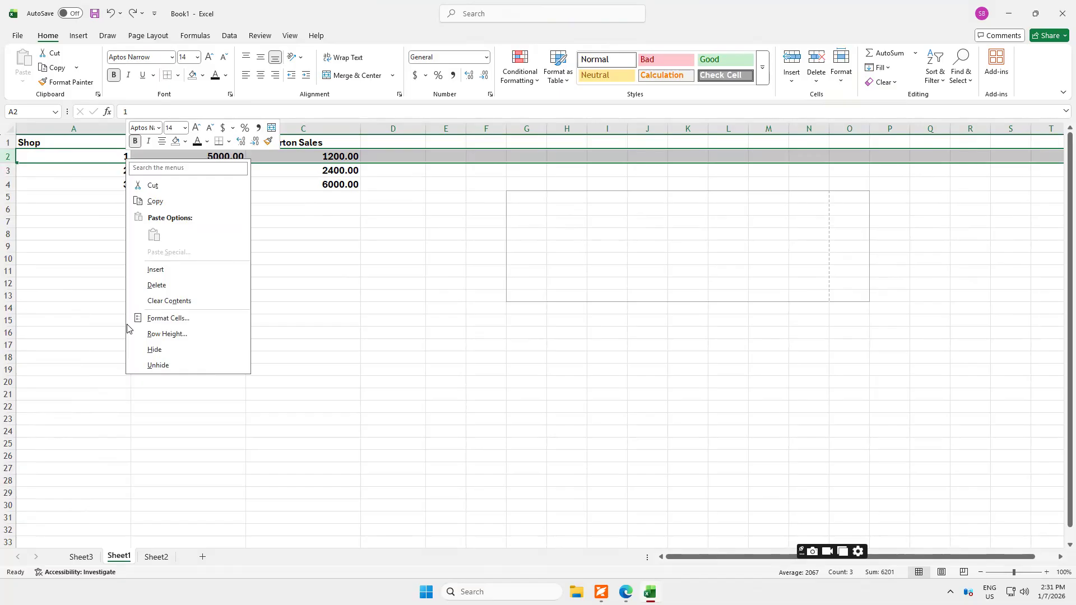
click(162, 354)
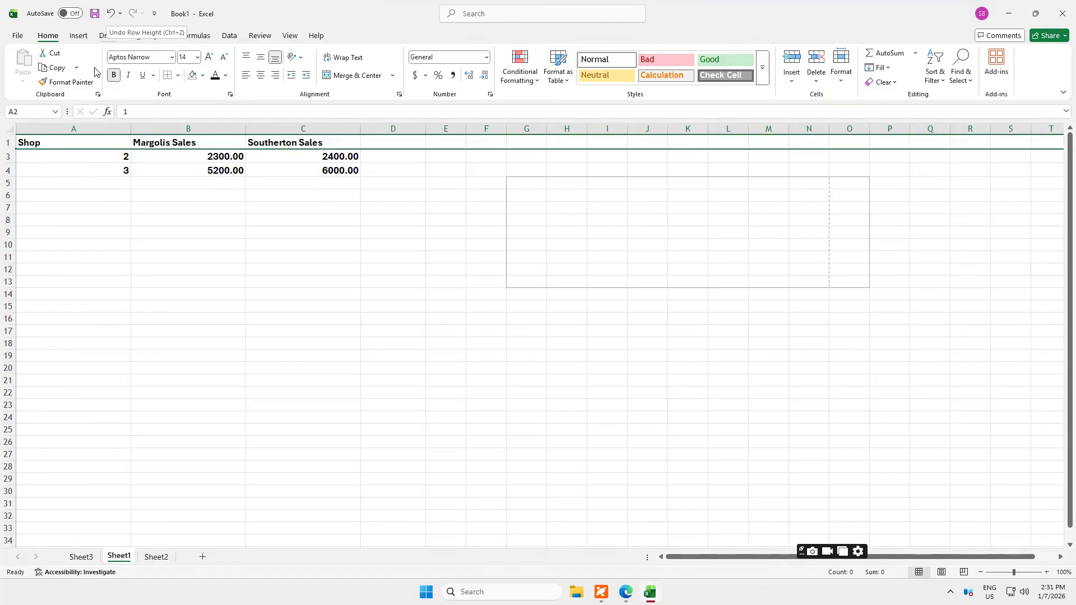
key(ctrl+z)
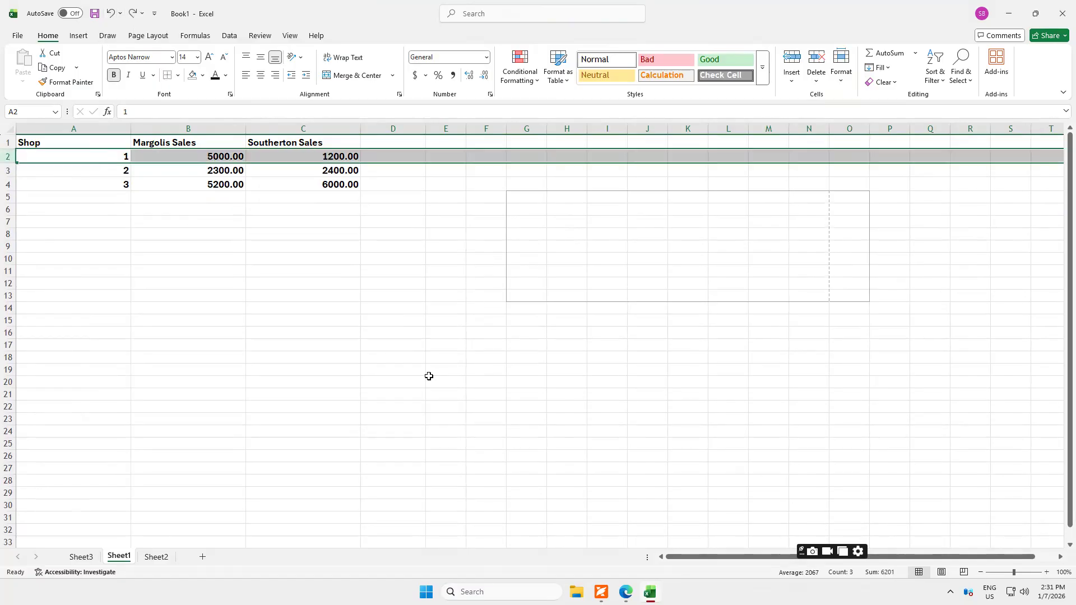
click(841, 79)
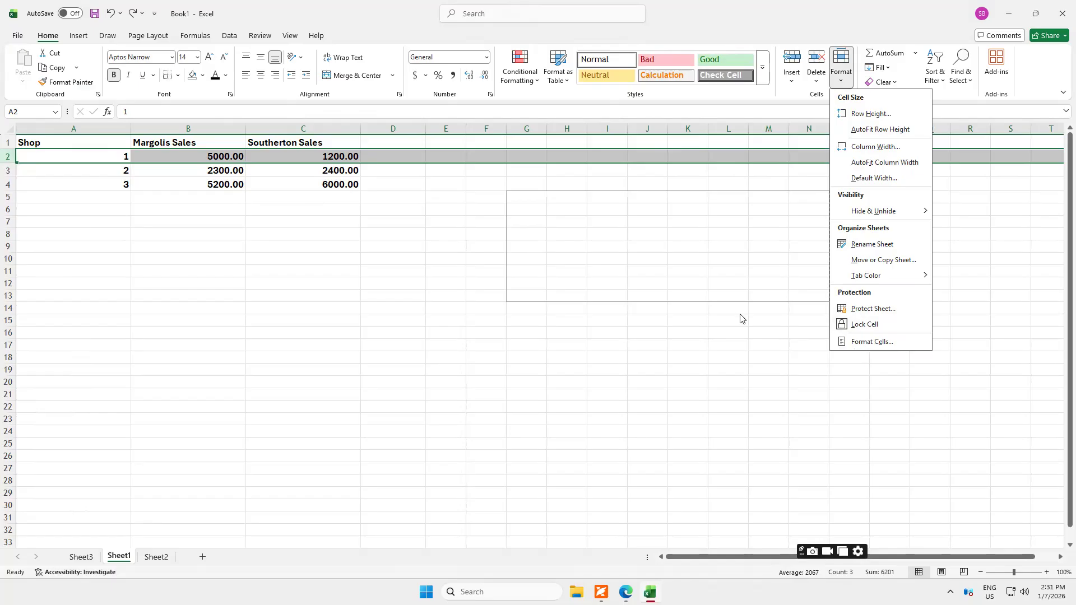
click(200, 196)
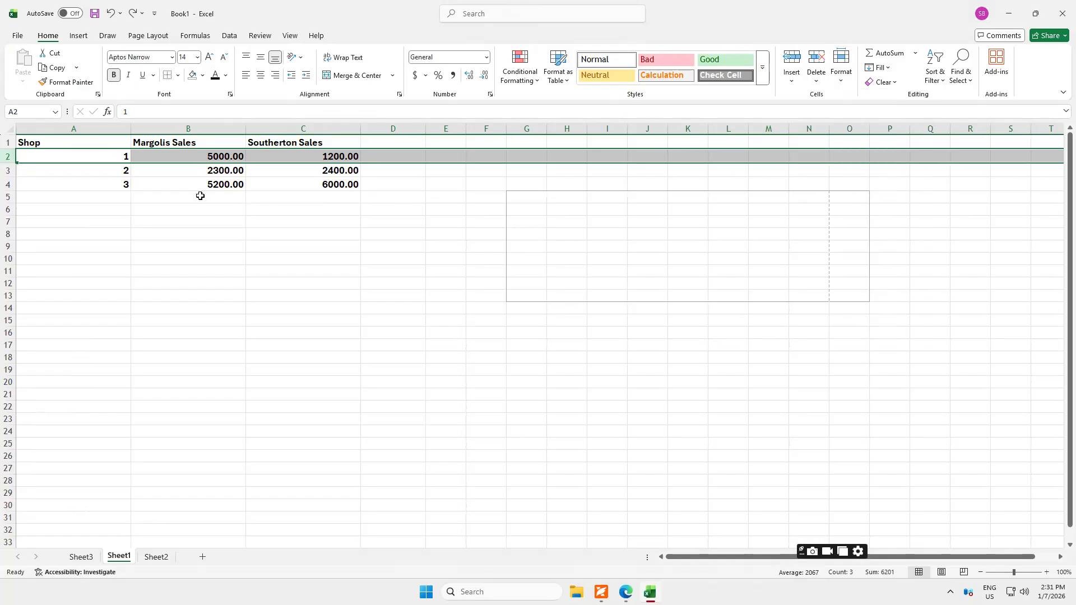
Total the Margolis Sales and Southerton Sales columns with AutoSum in cells B5 and C5, and select C2:C4.
click(200, 195)
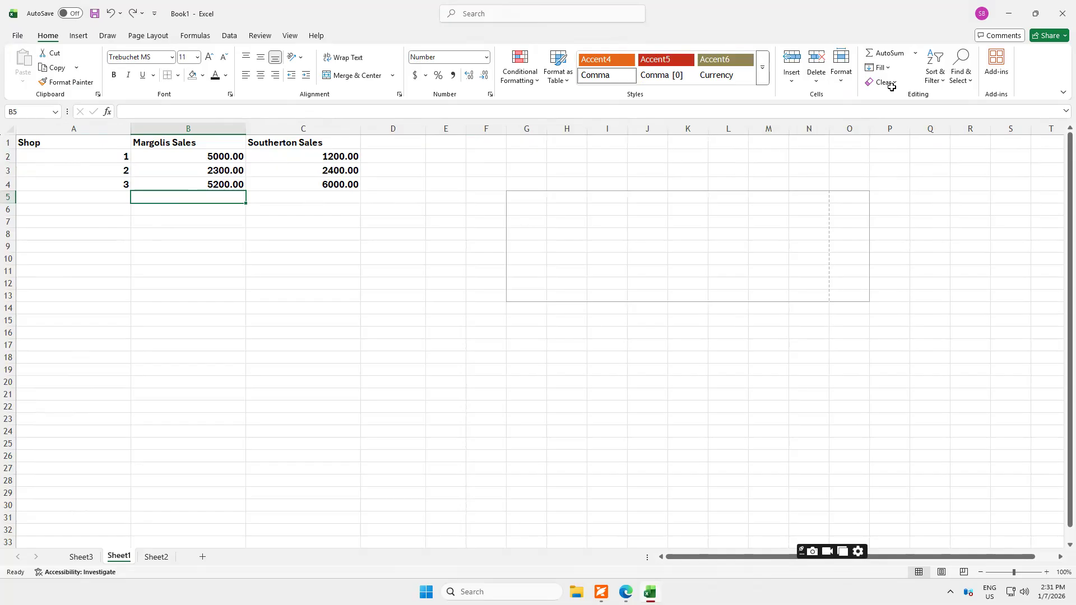
double_click(869, 56)
key(Right)
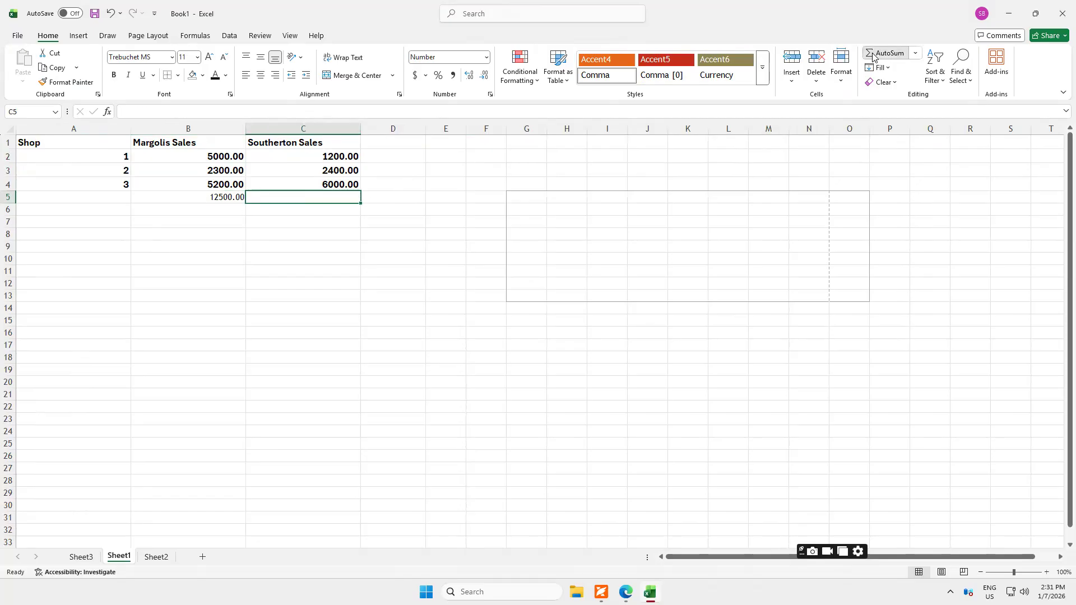
double_click(873, 55)
click(263, 271)
drag(324, 158, 324, 185)
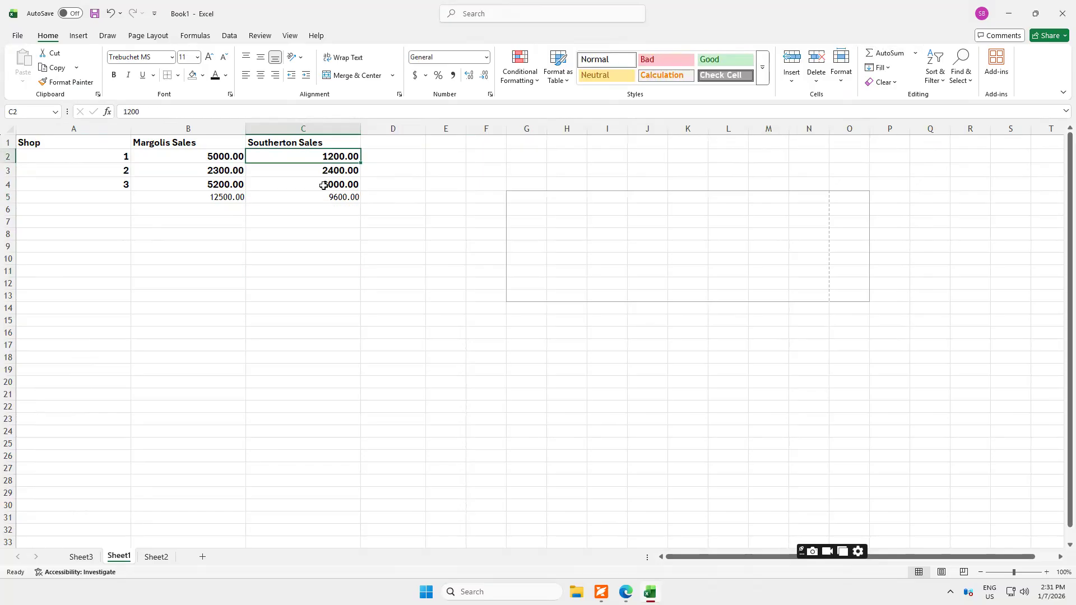
Re-enter the AutoSum total of B2:B4 in cell B5, clear it and sum the column again.
click(220, 198)
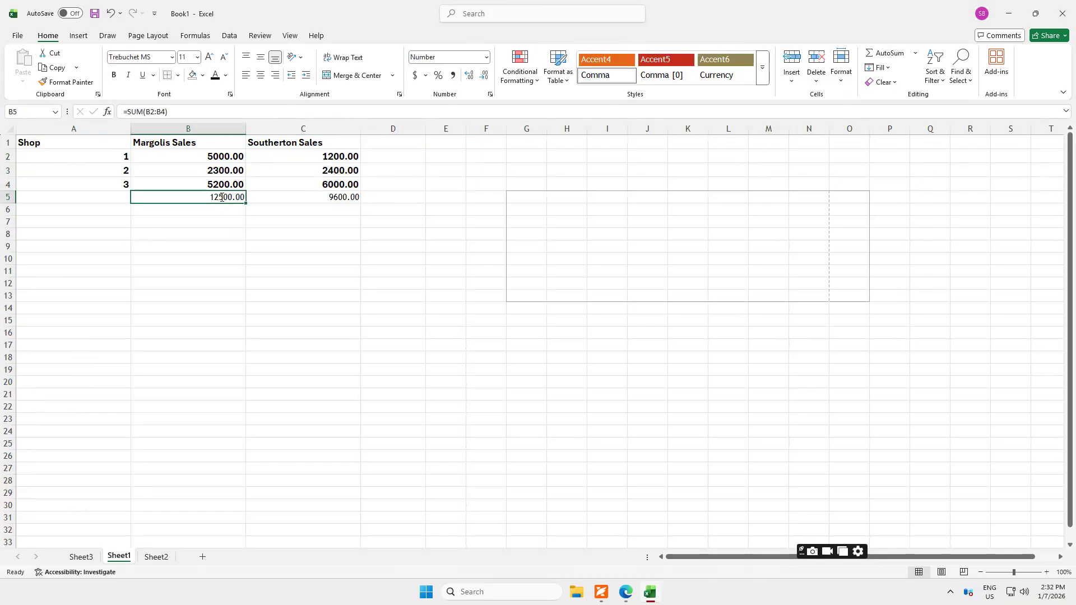
text(=)
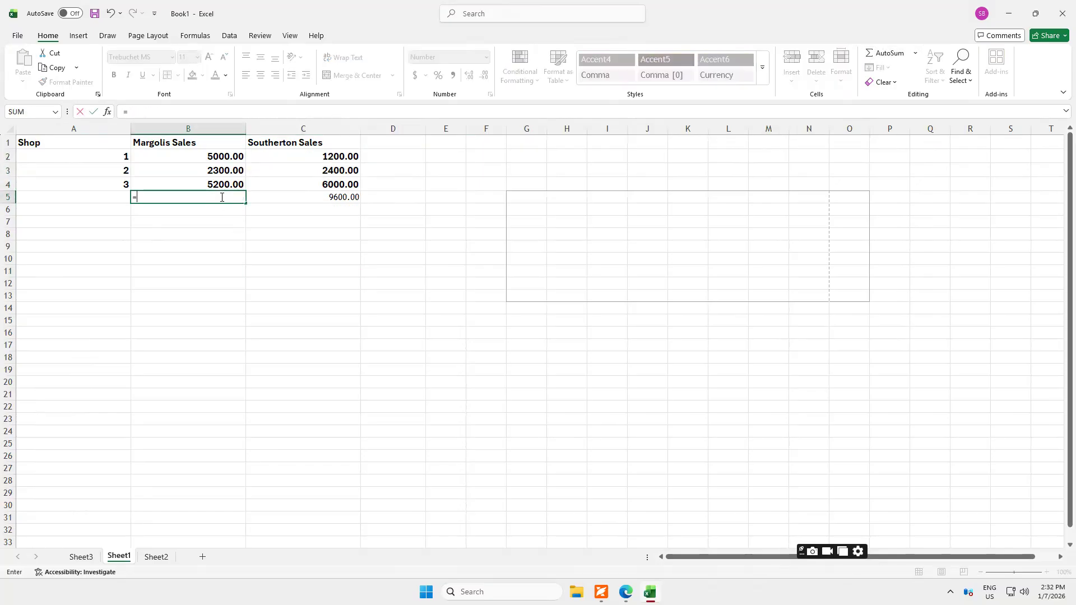
click(868, 56)
click(868, 56)
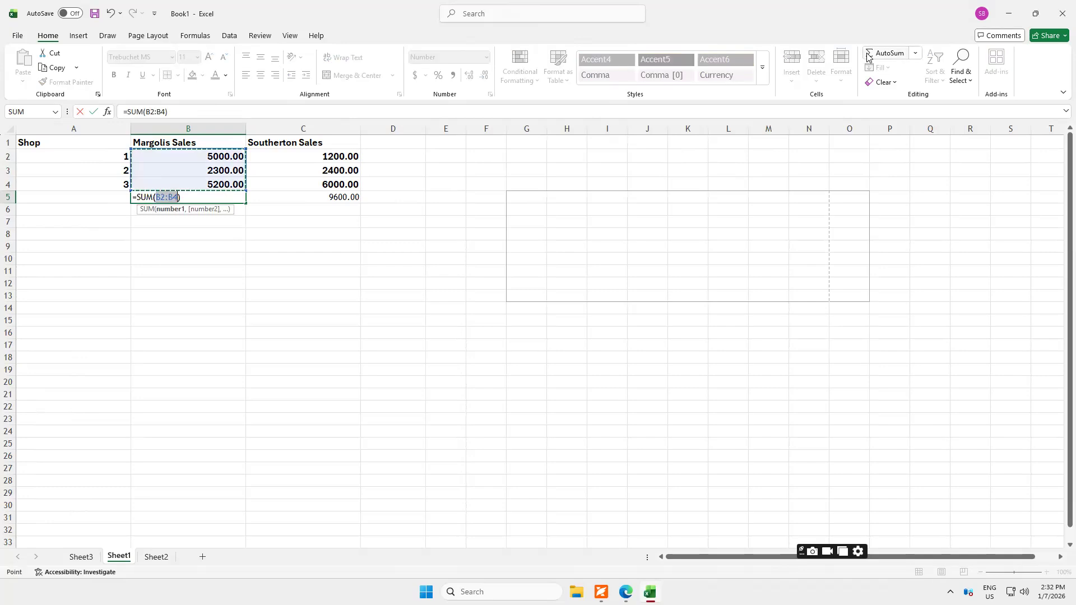
click(867, 56)
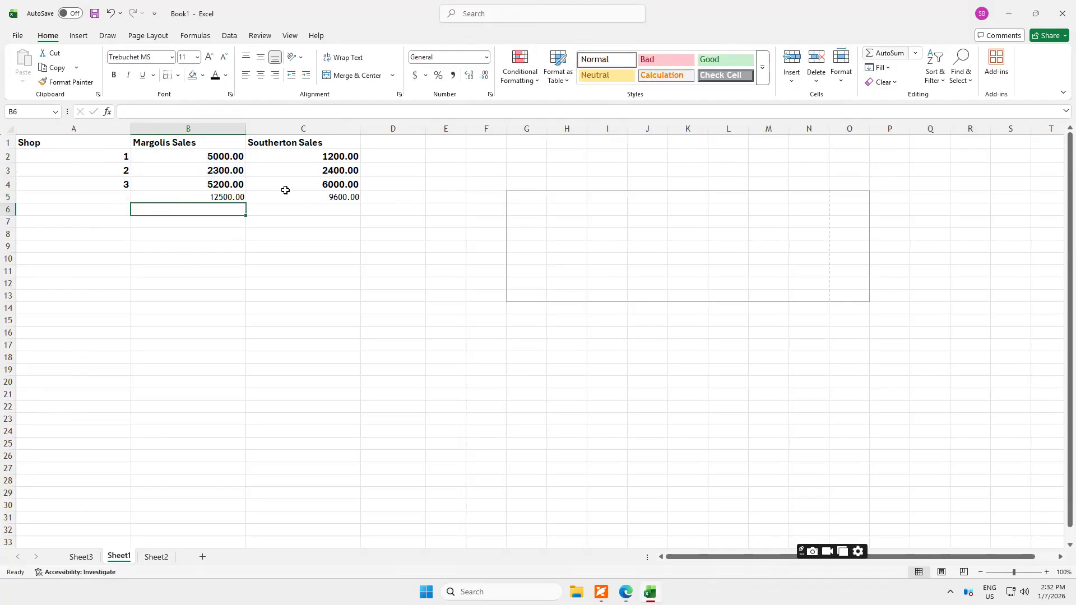
click(185, 199)
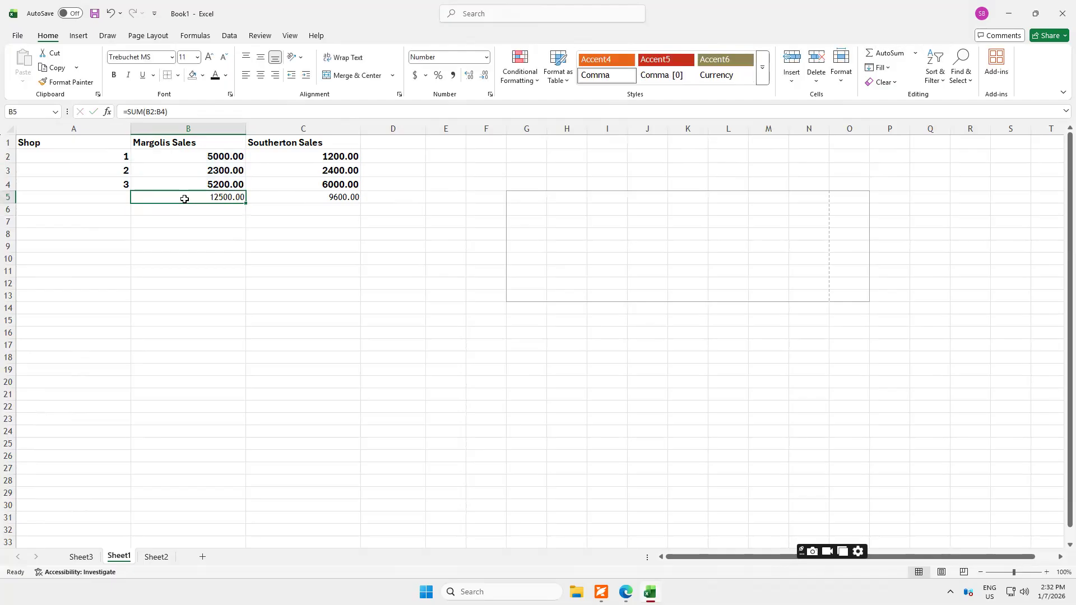
key(Delete)
double_click(871, 51)
Replace the formula in cell B5 with the AutoSum Average function over B2:B4.
click(915, 55)
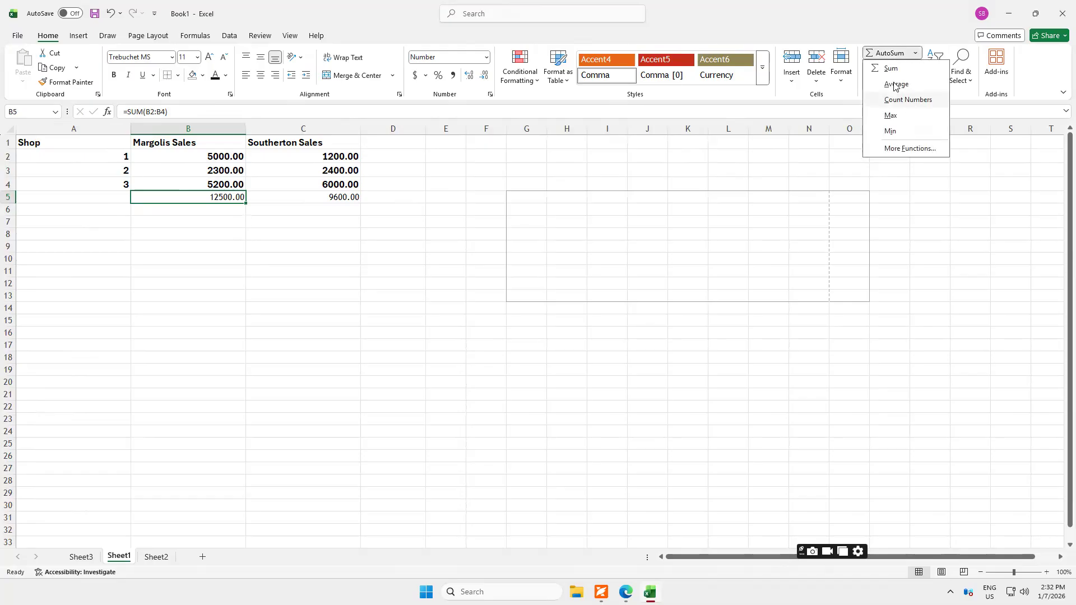
click(895, 85)
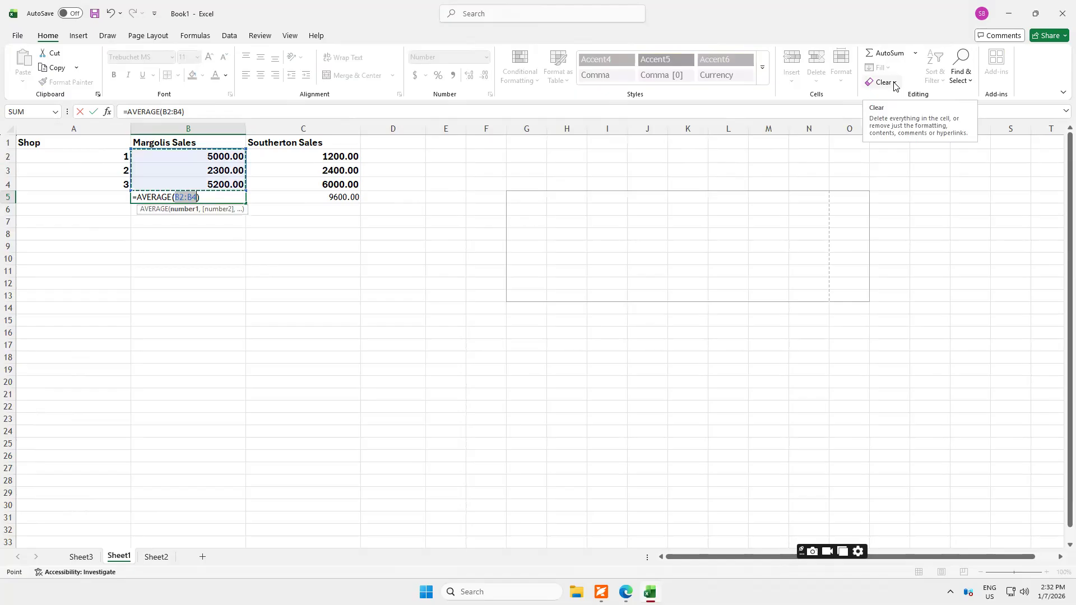
key(Return)
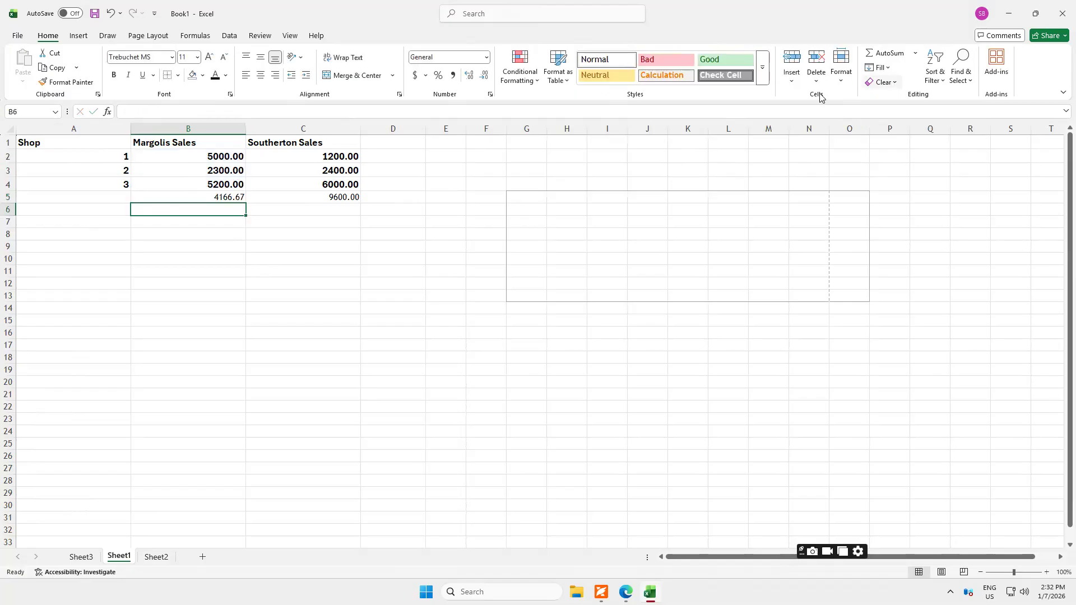
Insert the AutoSum Max function over B2:B5 in cell B6 and check the formulas in B5 and B6.
click(916, 53)
click(887, 116)
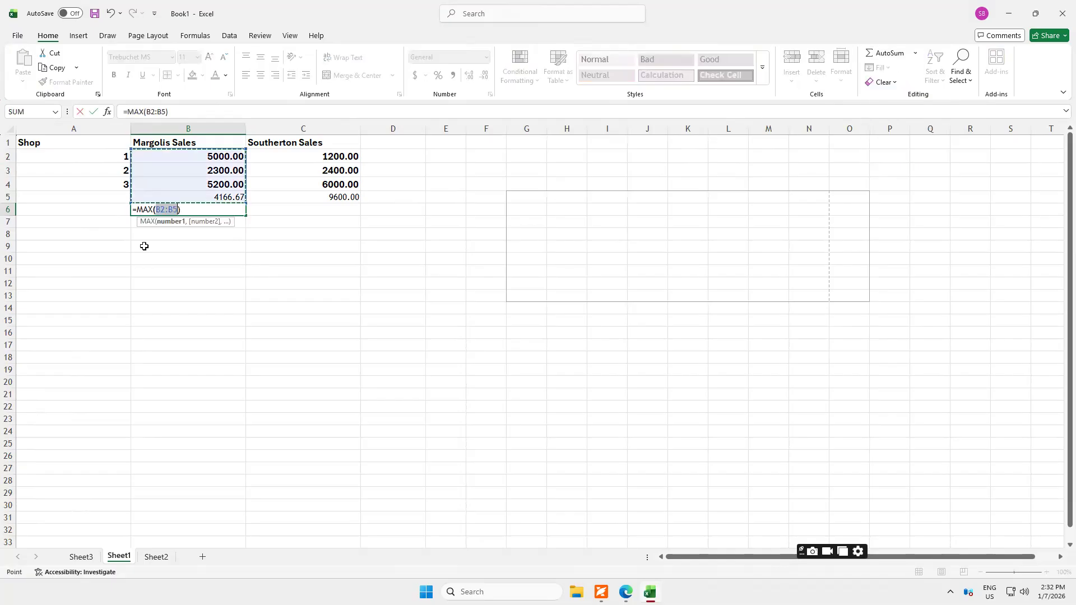
key(Return)
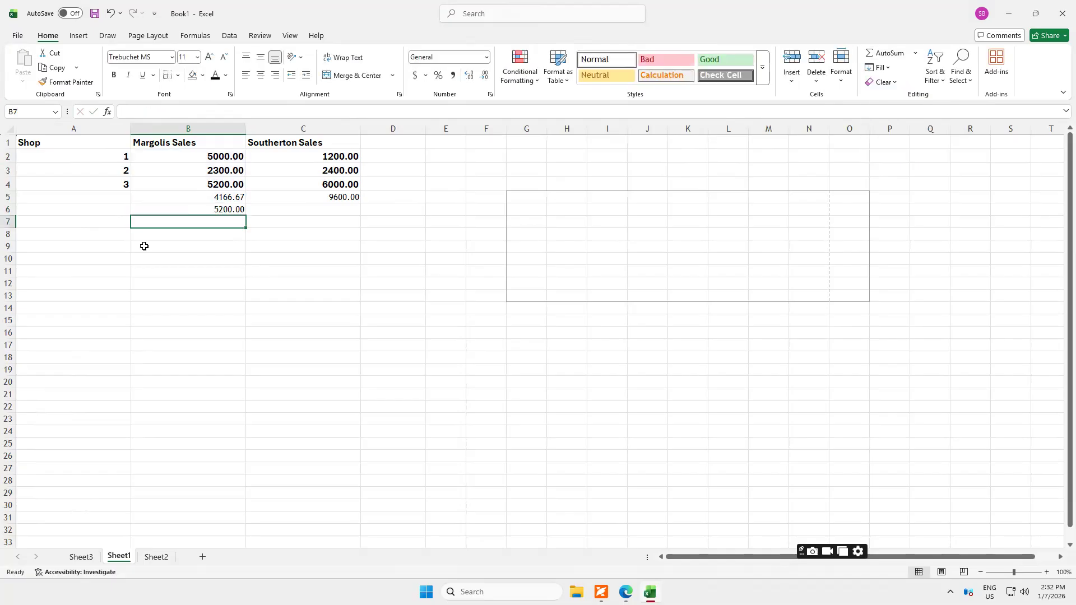
click(213, 199)
click(213, 208)
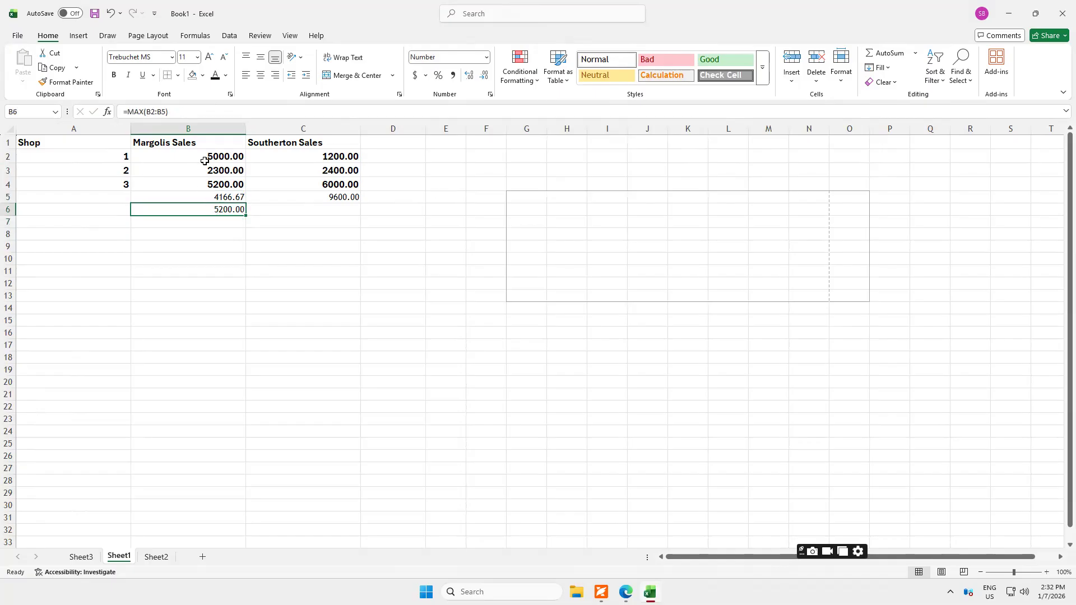
click(885, 72)
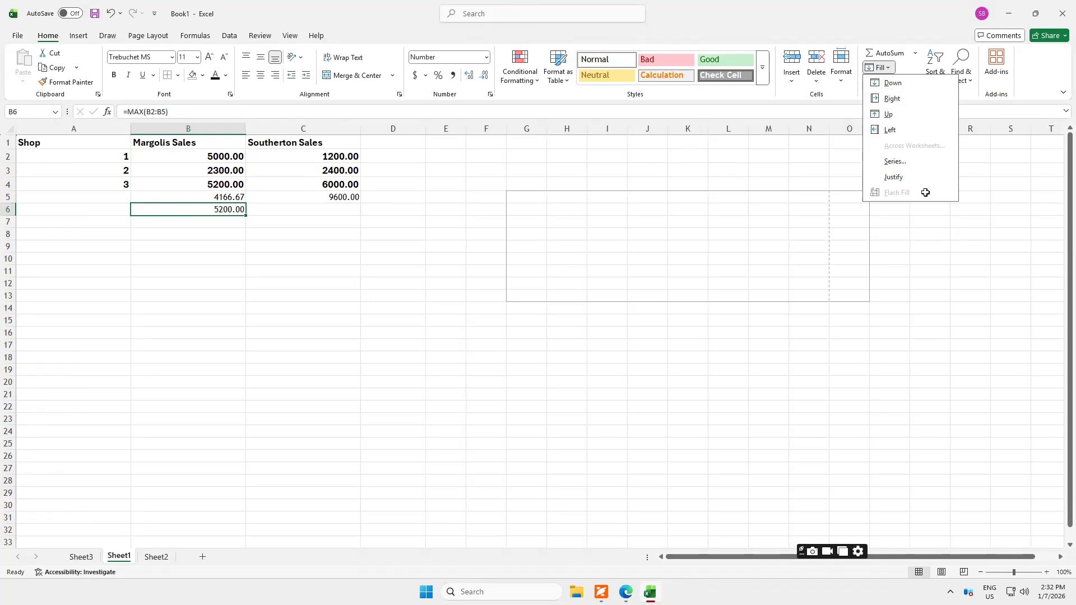
click(887, 68)
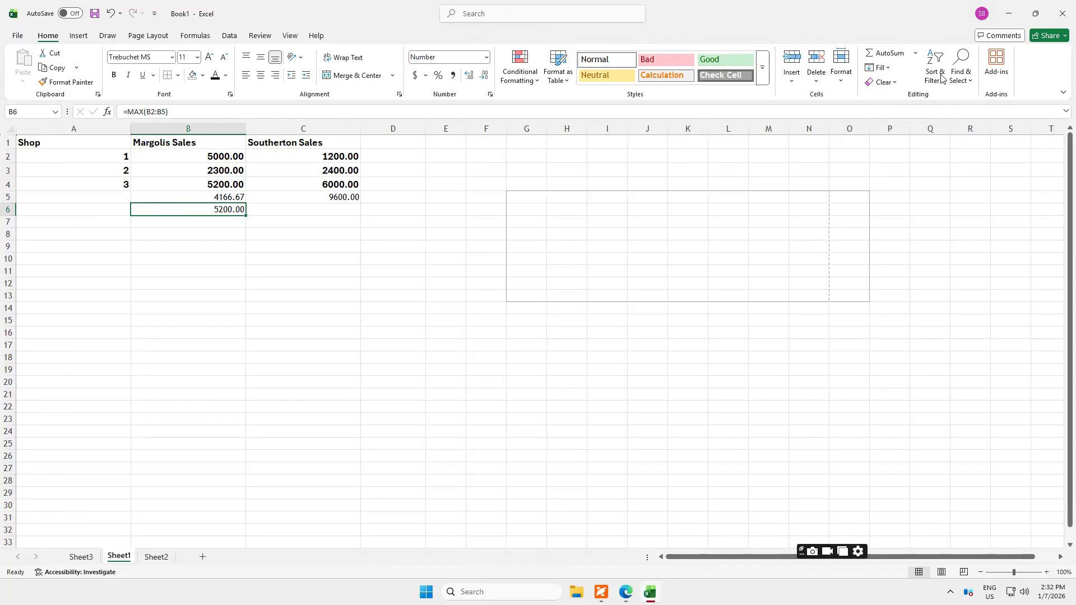
click(943, 81)
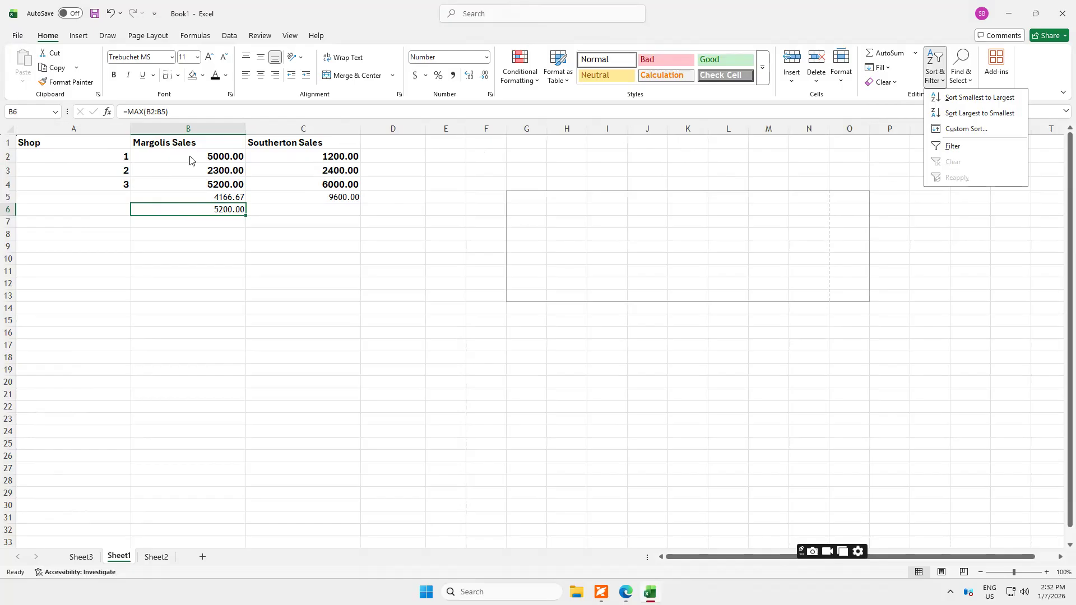
Sort the Margolis Sales values in B2:B4 from smallest to largest, expanding the selection to the neighbouring data.
drag(191, 156, 185, 184)
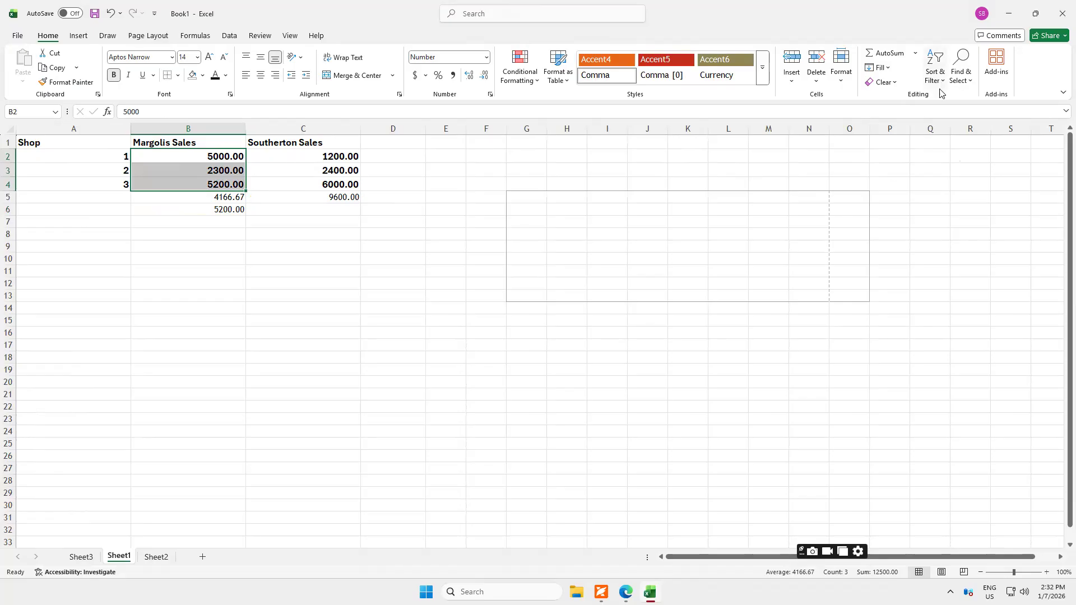
click(940, 85)
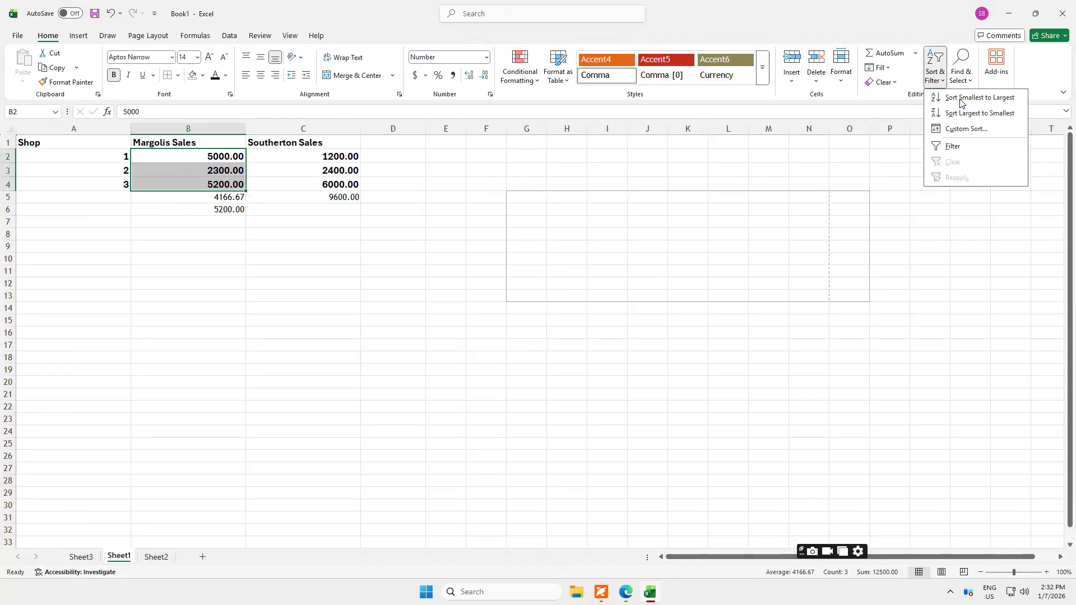
click(960, 98)
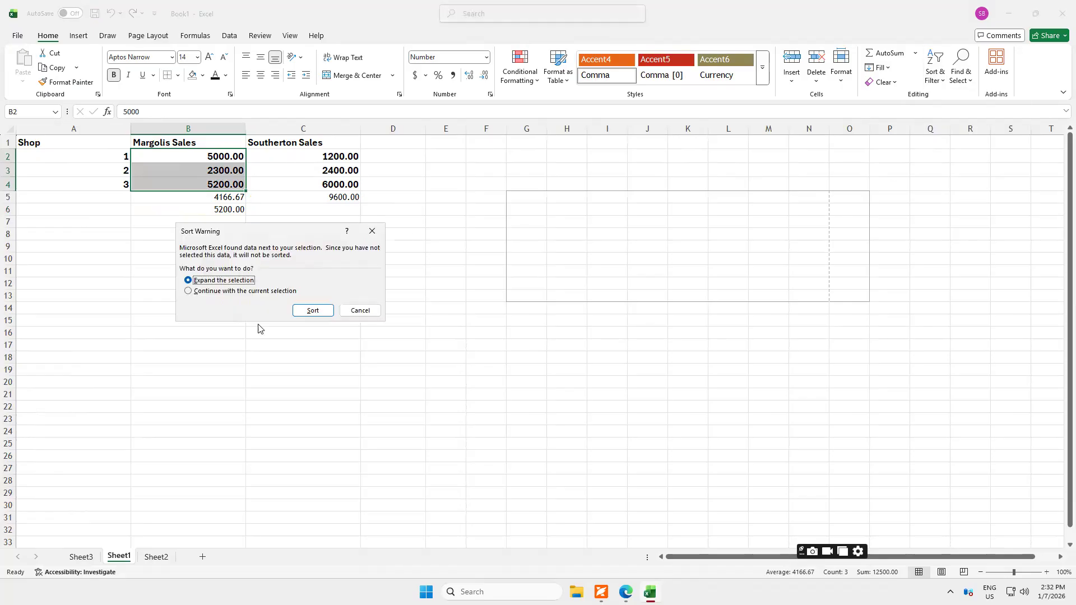
click(312, 311)
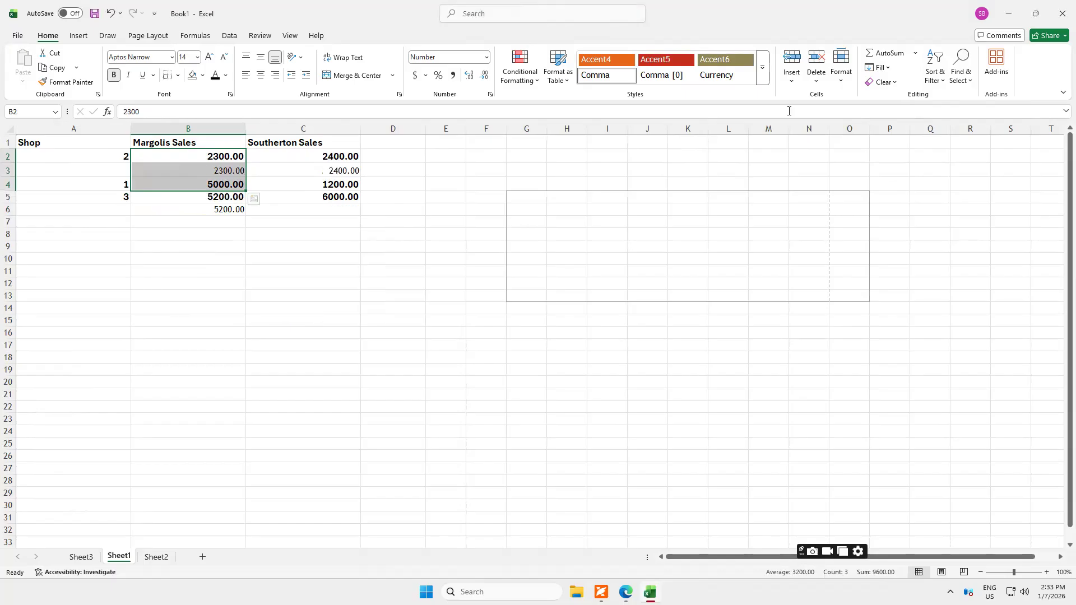
Sort the Margolis Sales values from largest to smallest with the expanded selection.
click(938, 84)
click(969, 114)
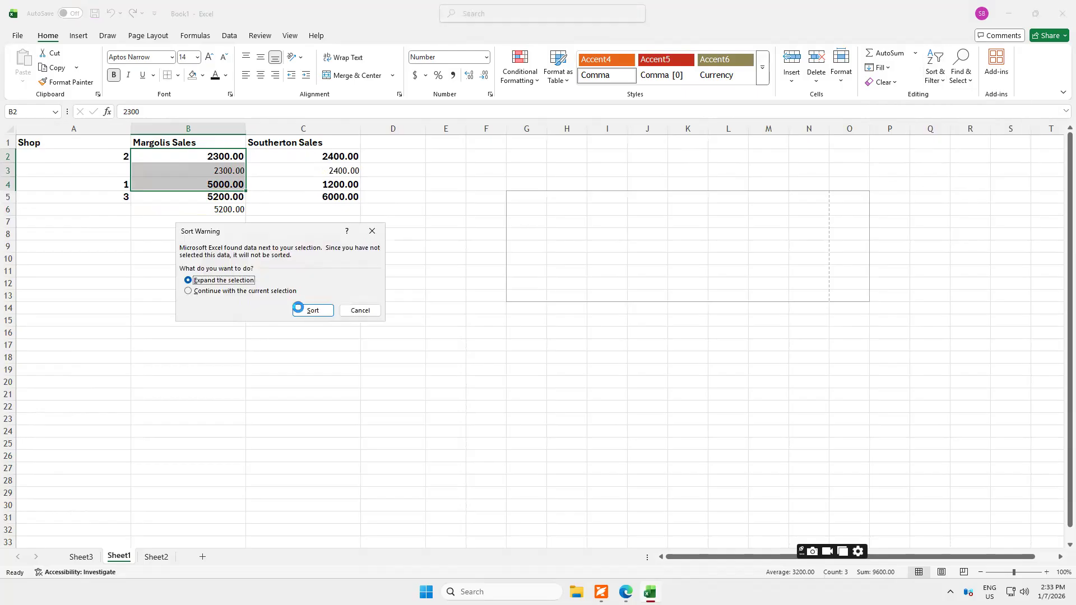
click(298, 308)
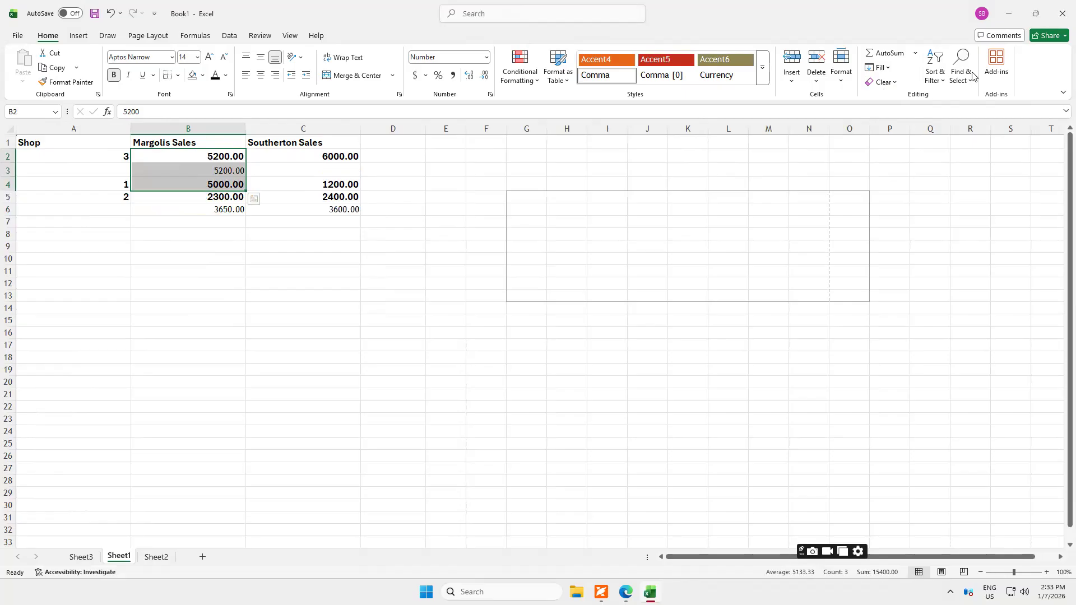
Examine the Custom Sort choices for column, Sort On and order with the expanded selection, and leave without sorting.
click(945, 84)
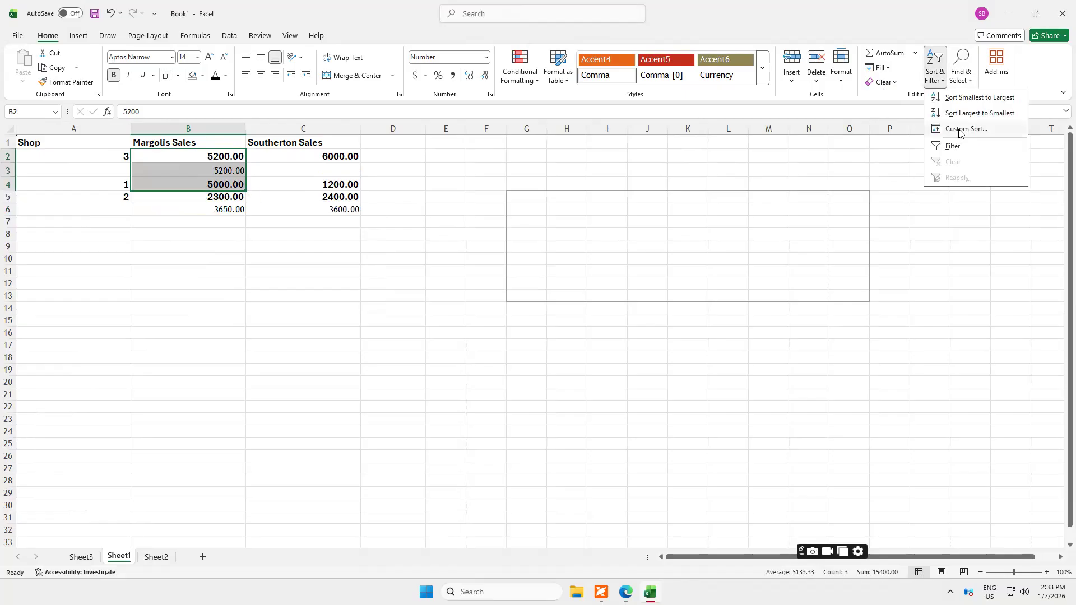
click(960, 130)
click(307, 311)
click(307, 312)
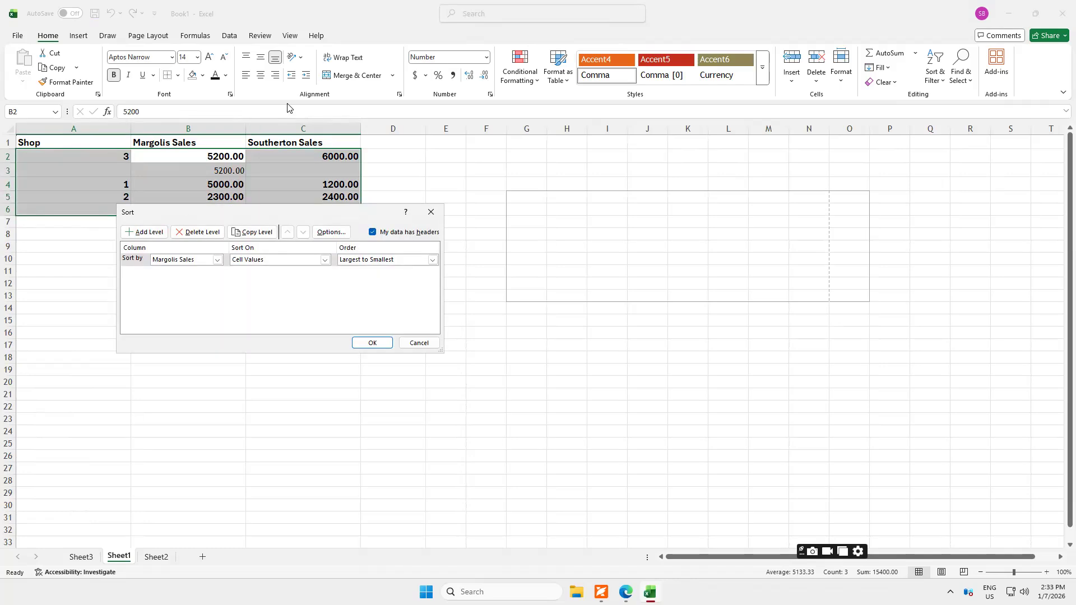
click(218, 260)
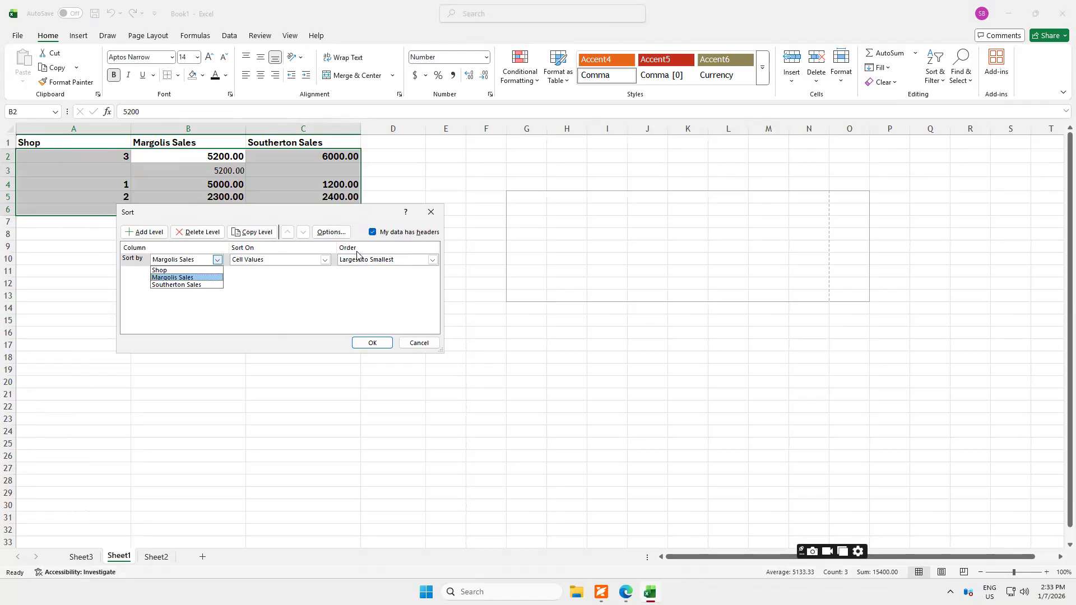
click(327, 264)
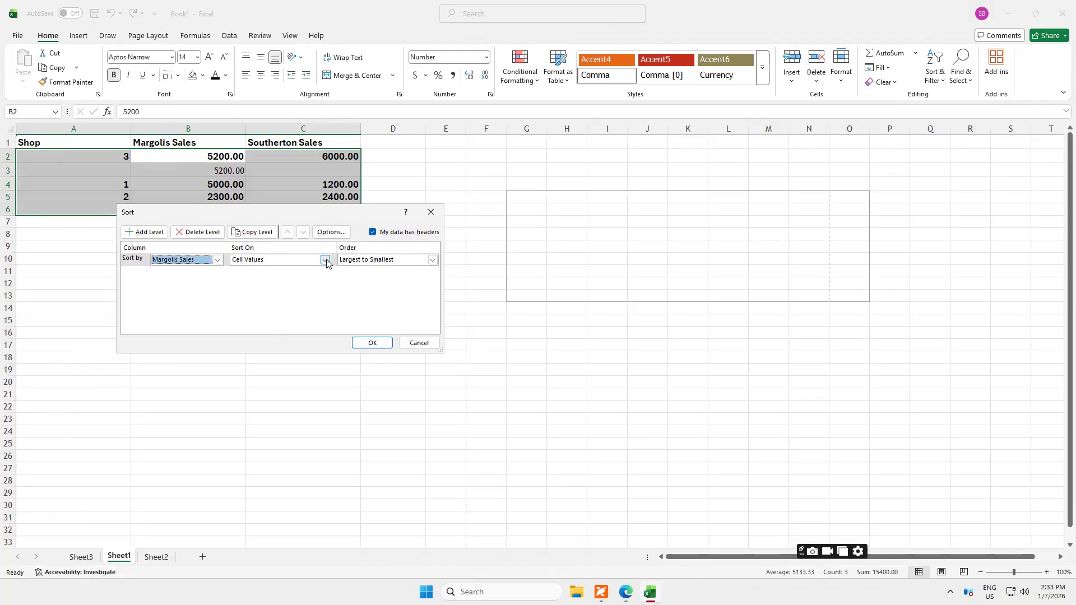
click(325, 262)
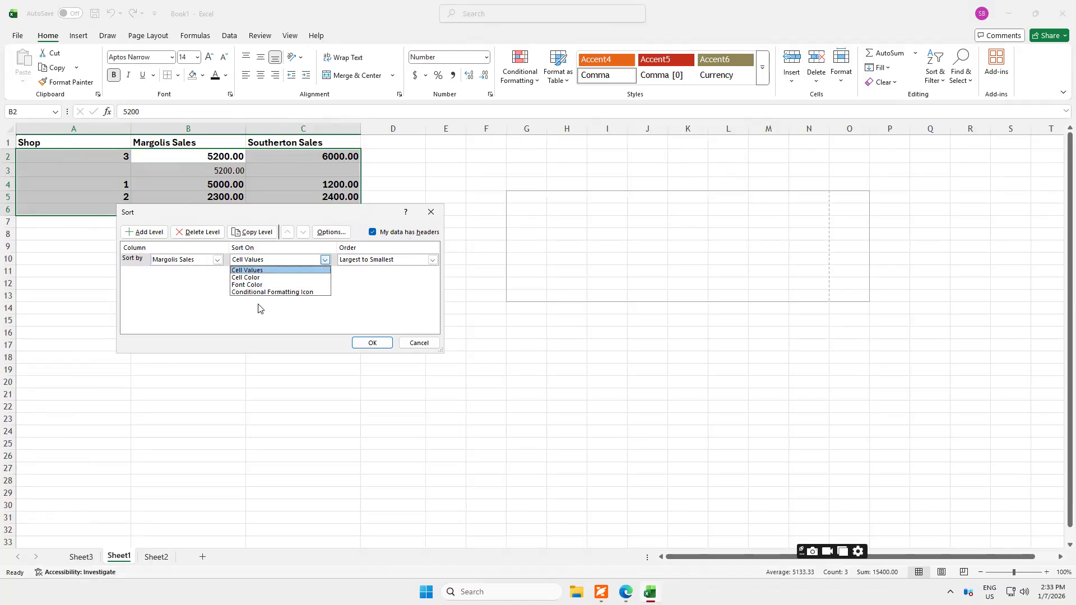
click(432, 264)
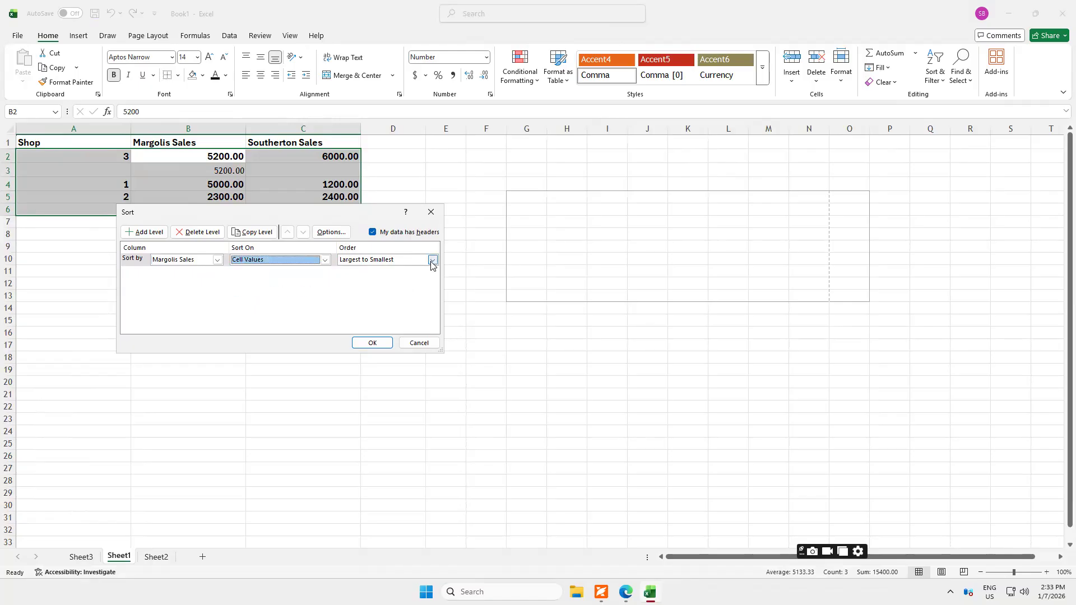
click(432, 261)
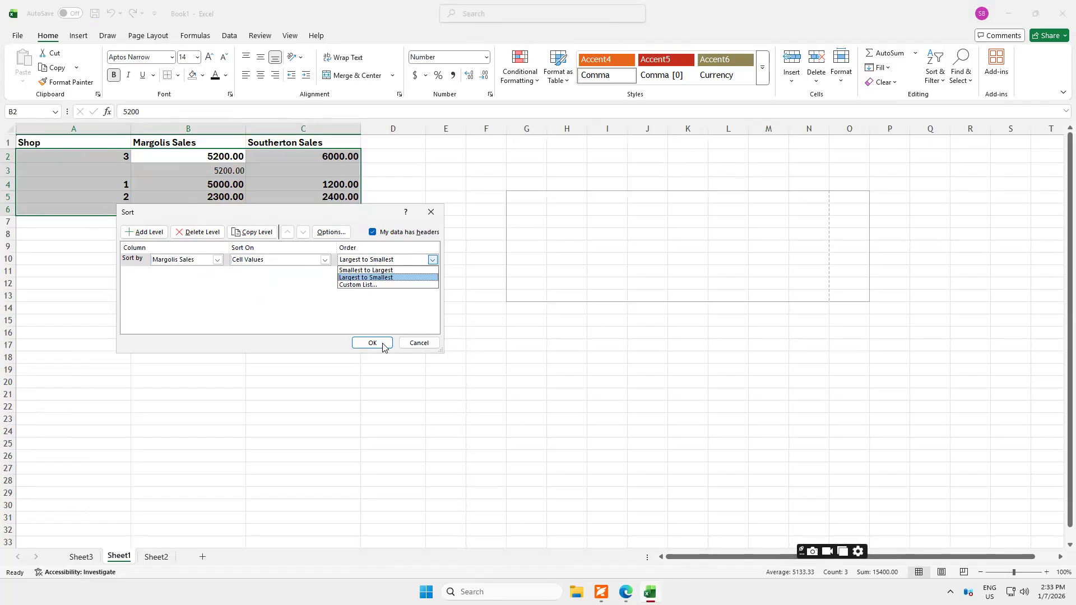
click(961, 76)
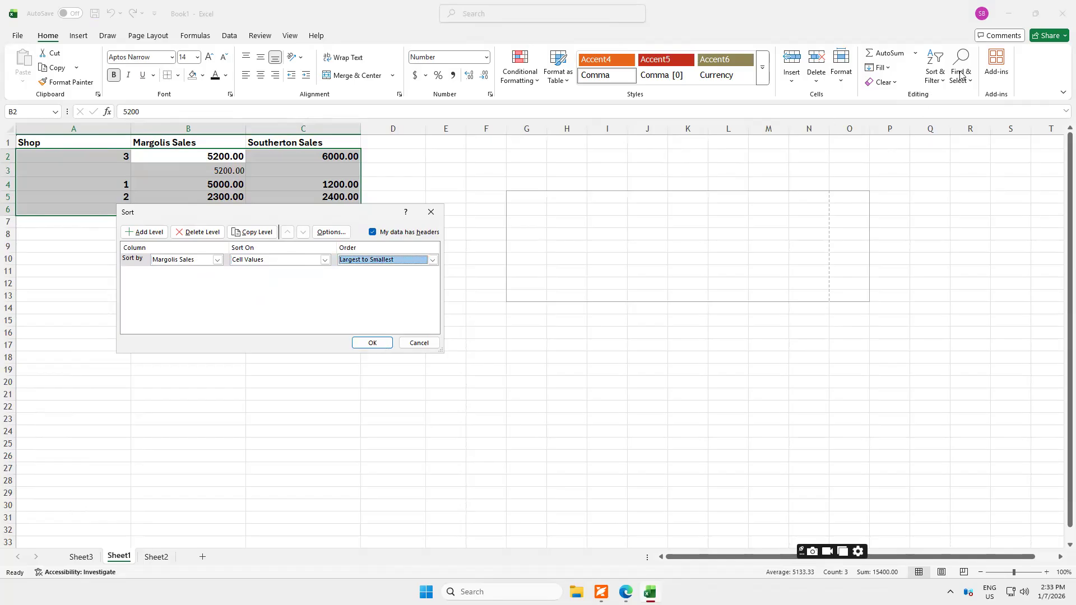
click(433, 341)
key(Escape)
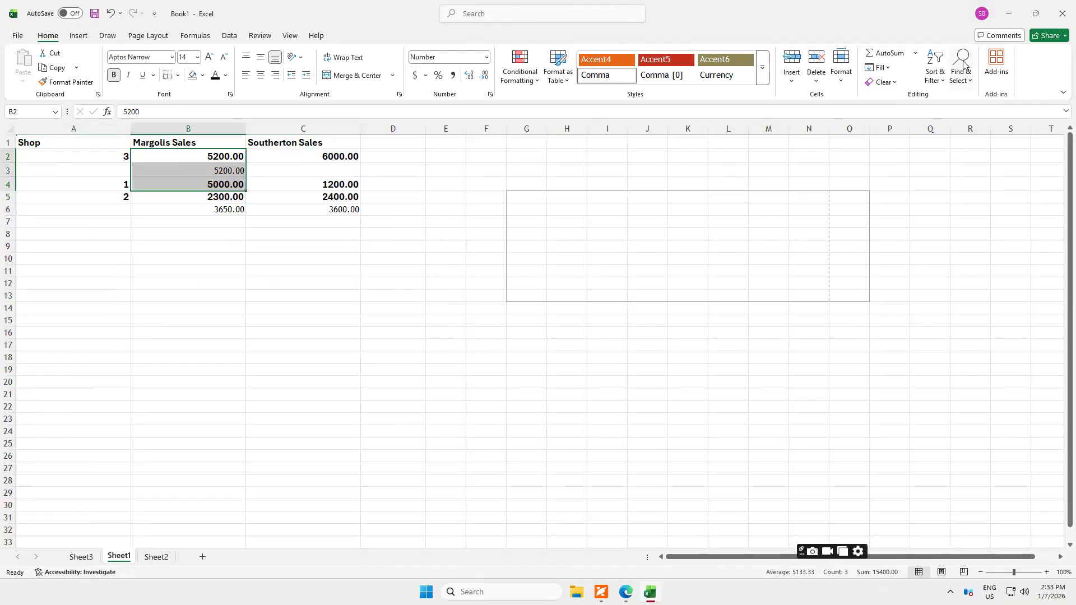
click(963, 66)
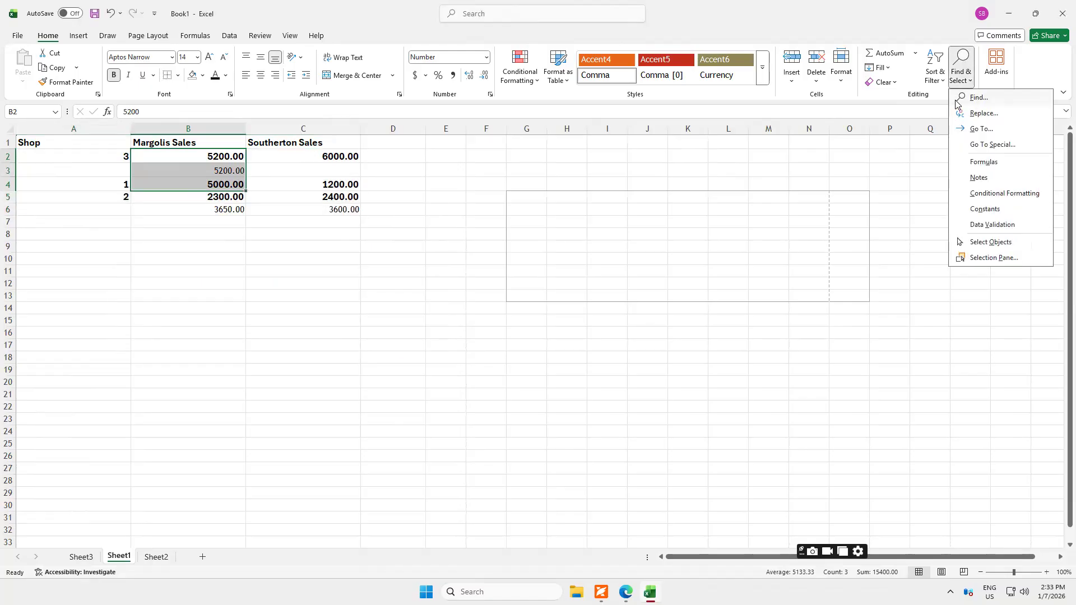
click(198, 206)
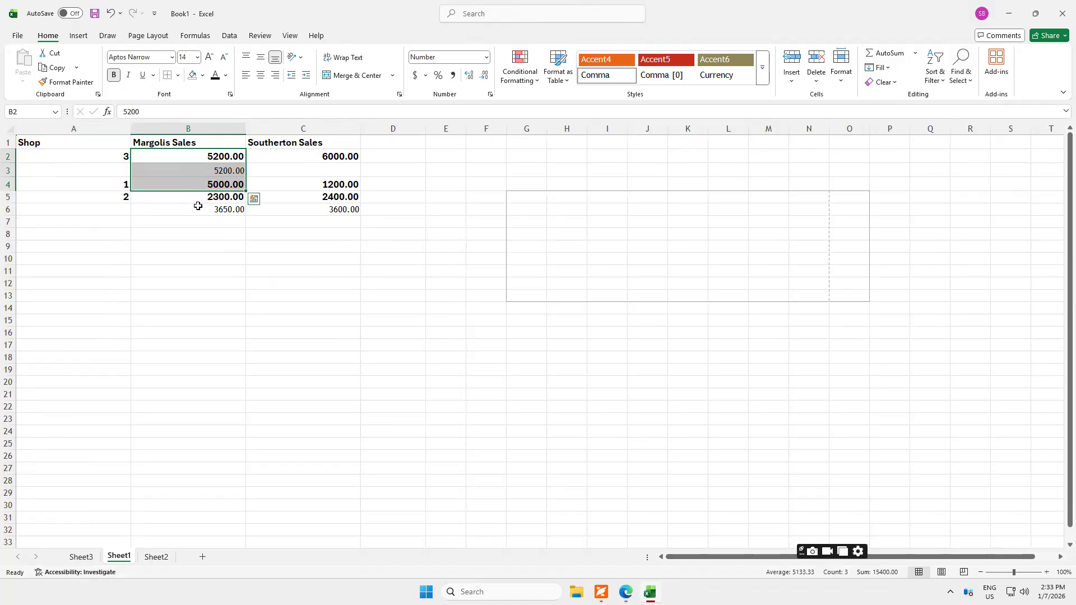
click(198, 206)
Replace all occurrences of 5000 with 7000 in the sheet and check the replaced Margolis Sales value in B4.
click(207, 259)
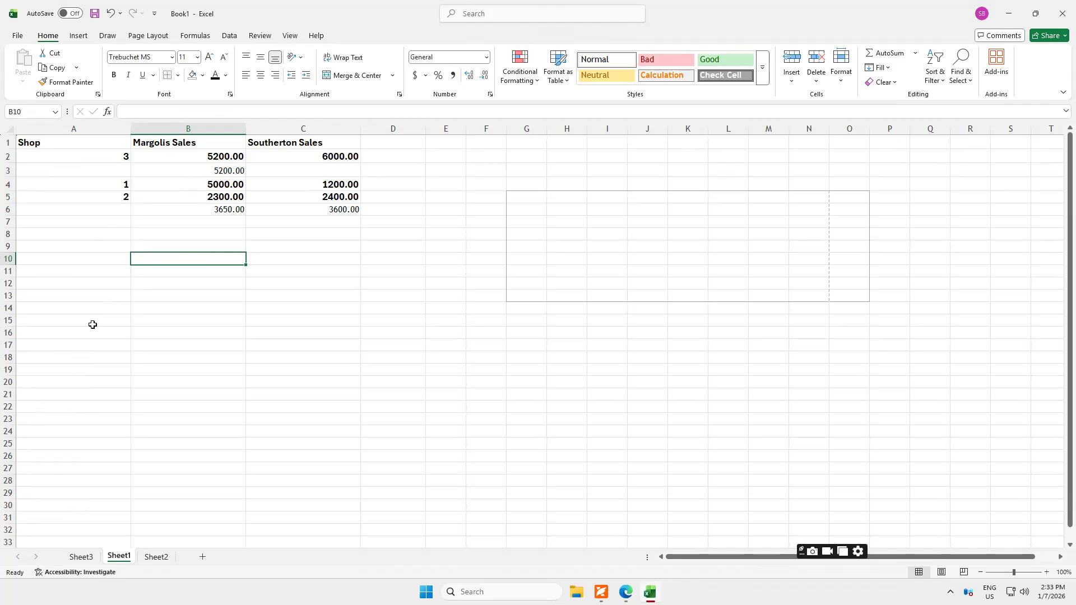
click(962, 60)
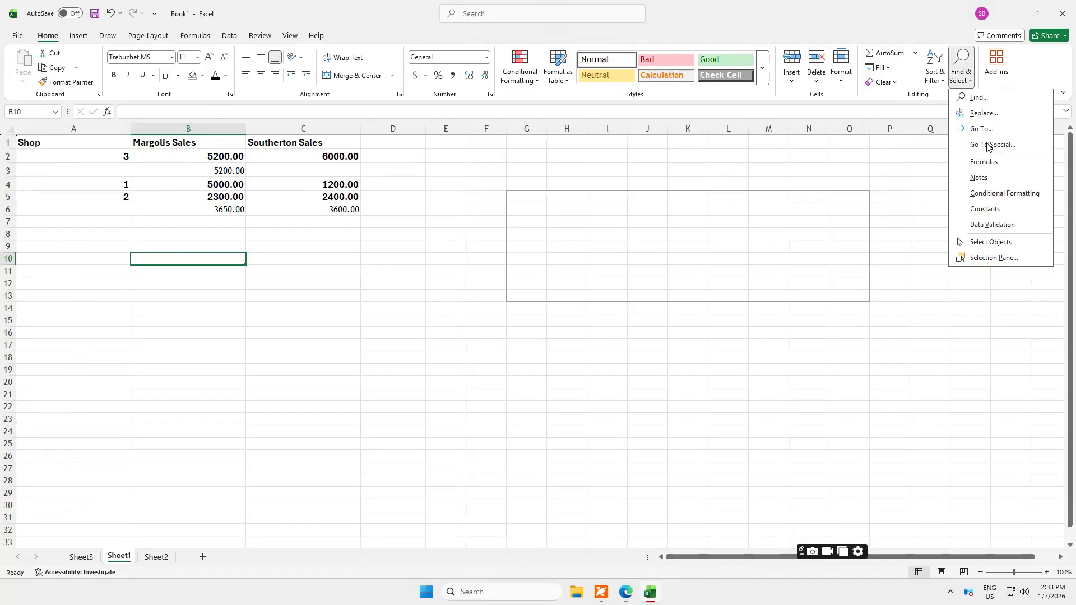
click(979, 100)
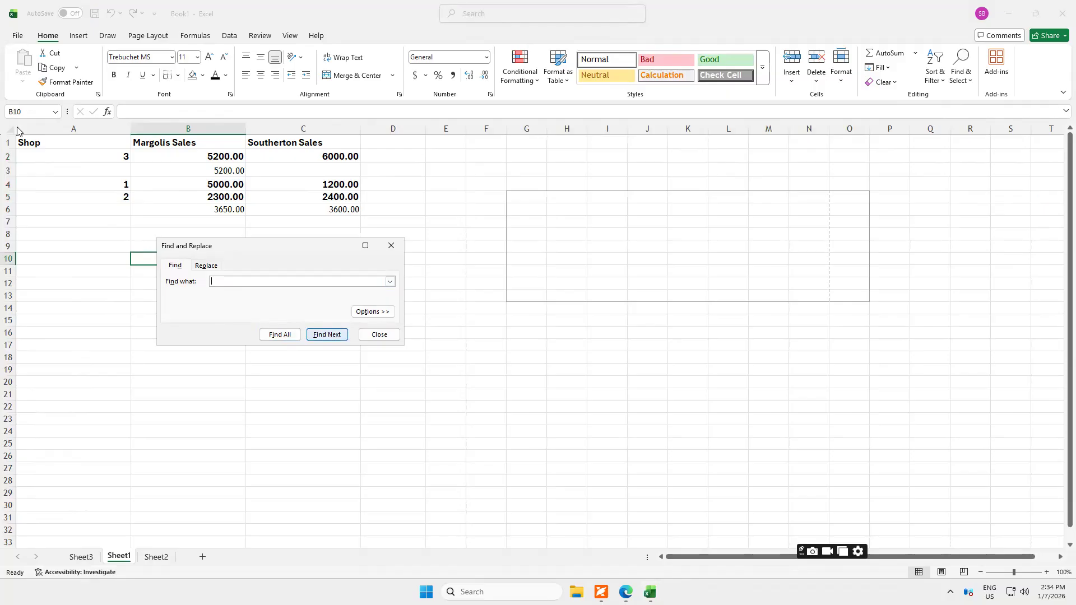
click(205, 266)
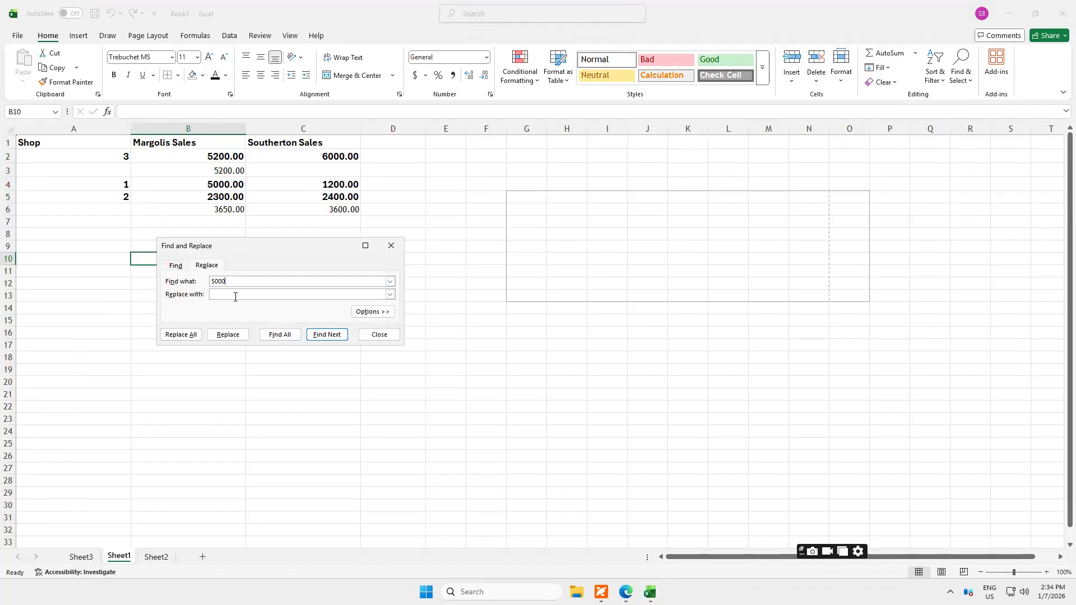
text(7000)
click(181, 335)
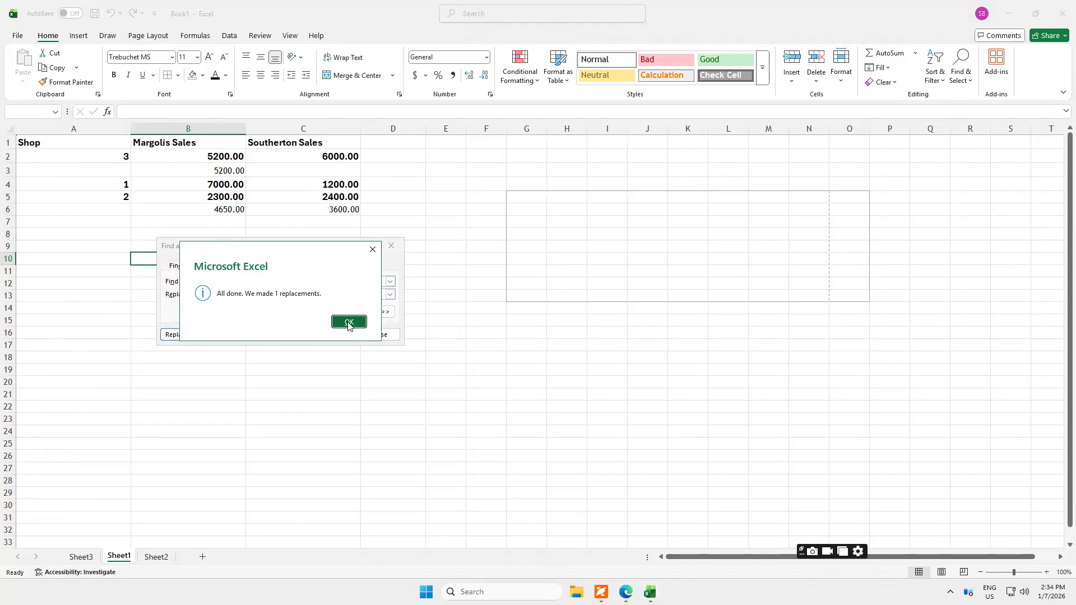
click(348, 322)
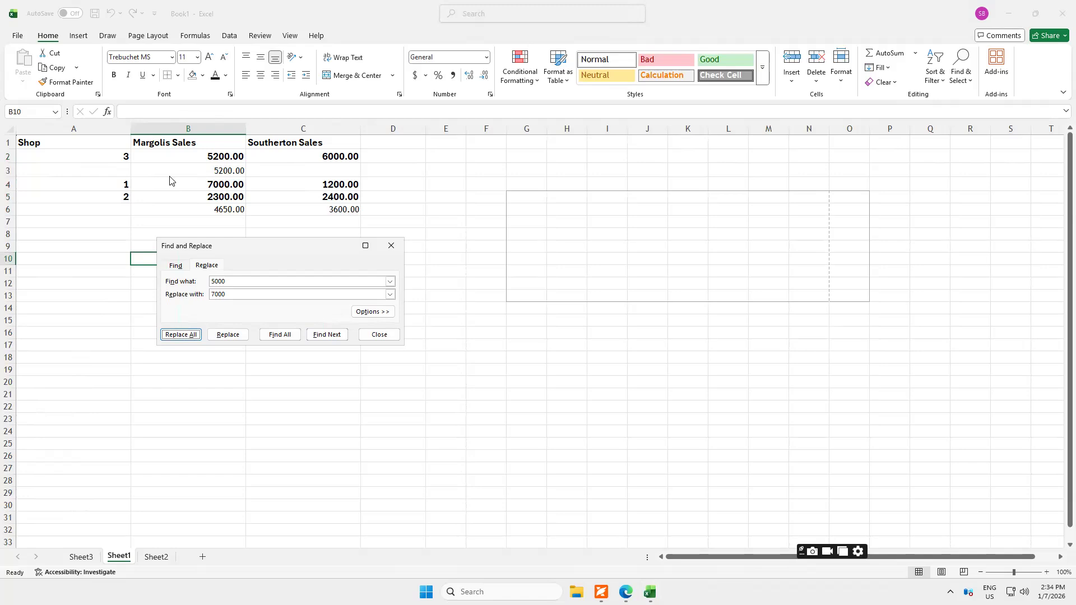
click(376, 336)
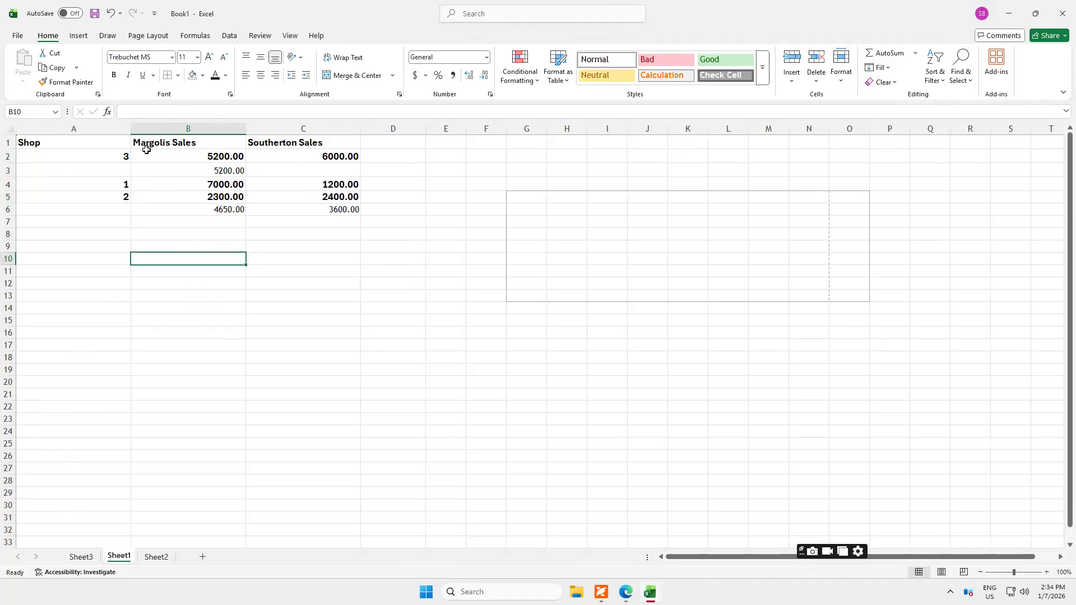
click(189, 186)
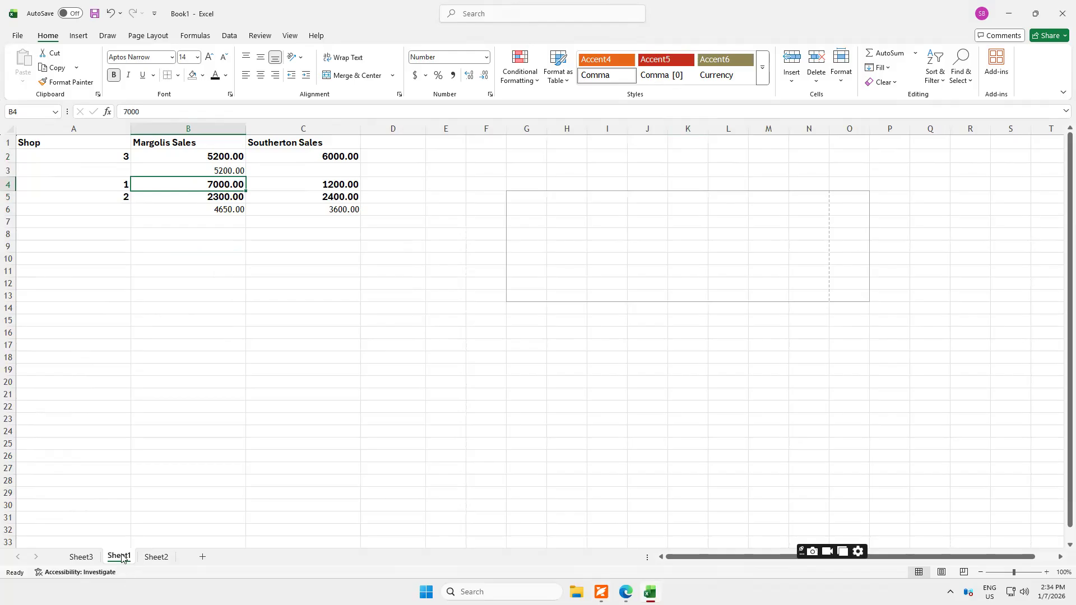
Delete the empty Sheet3 from the workbook.
click(83, 558)
right_click(86, 563)
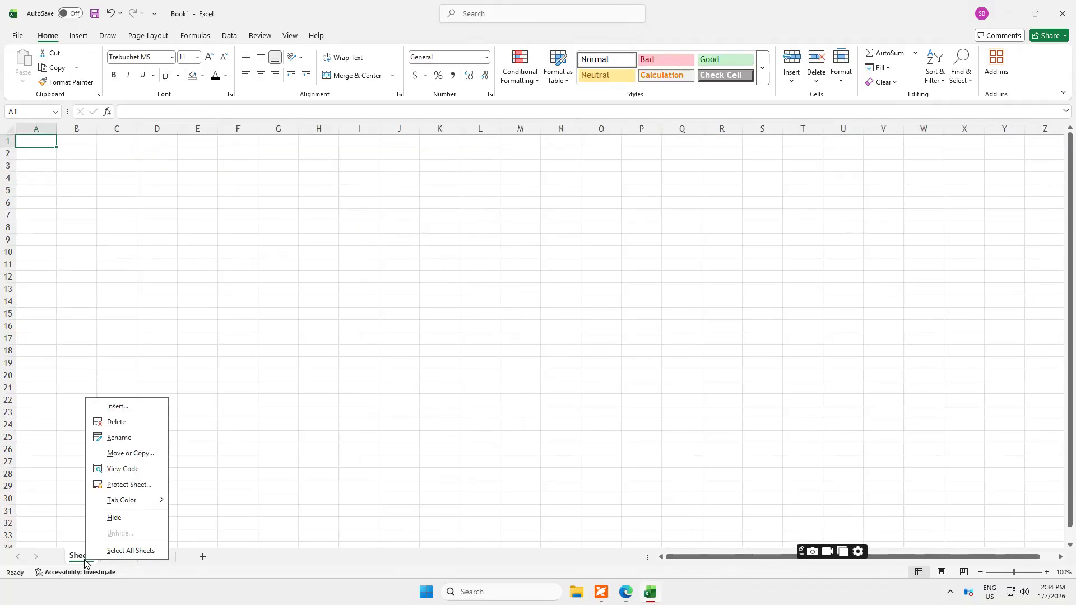
click(112, 421)
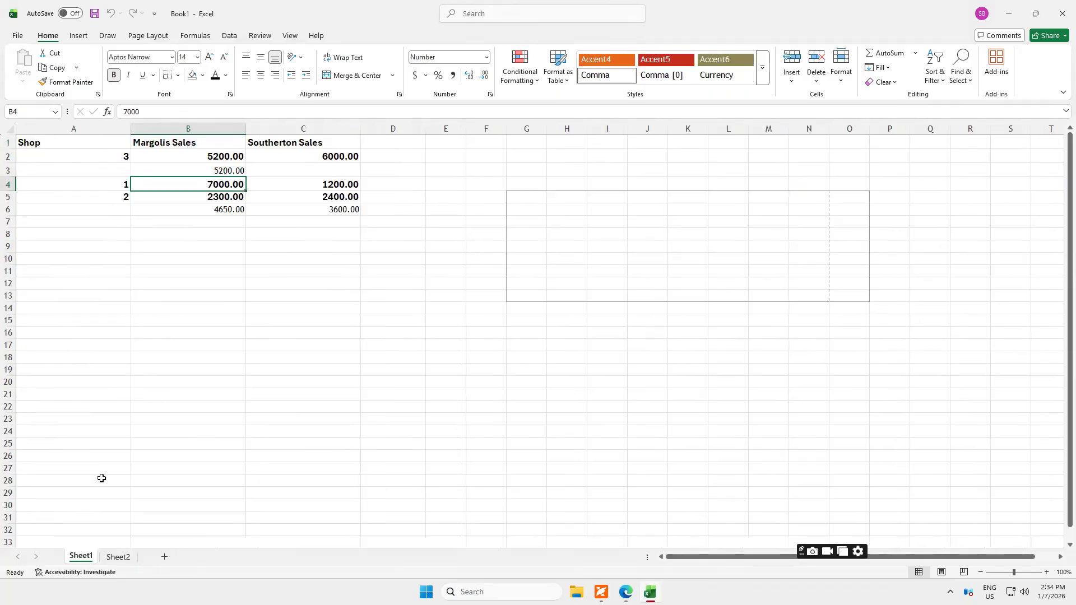
Rename Sheet2 as SALES FOR JANUARY.
click(120, 558)
right_click(119, 559)
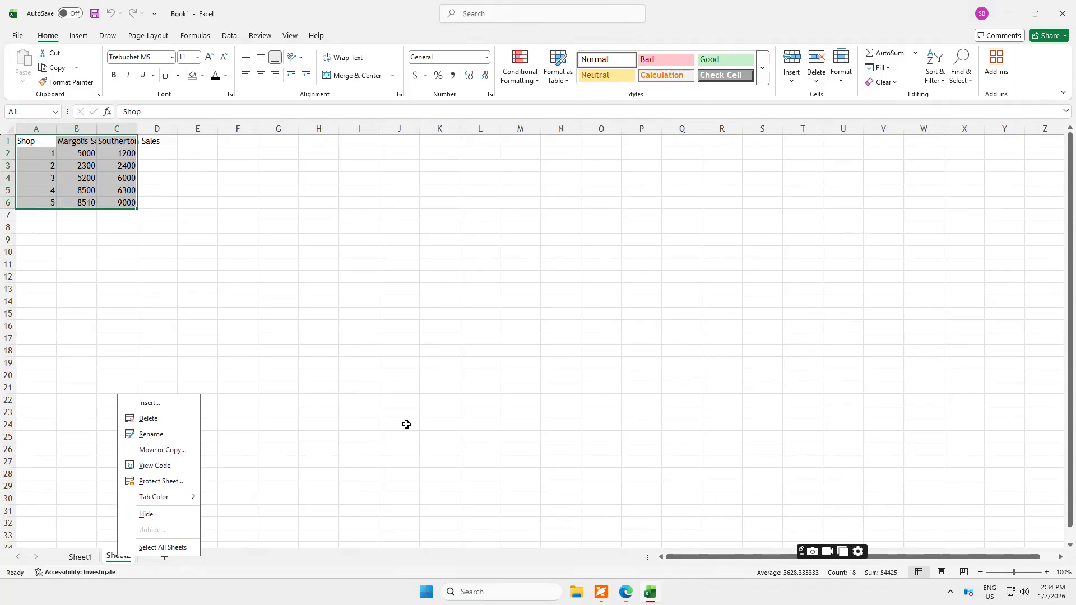
key(r)
text(M)
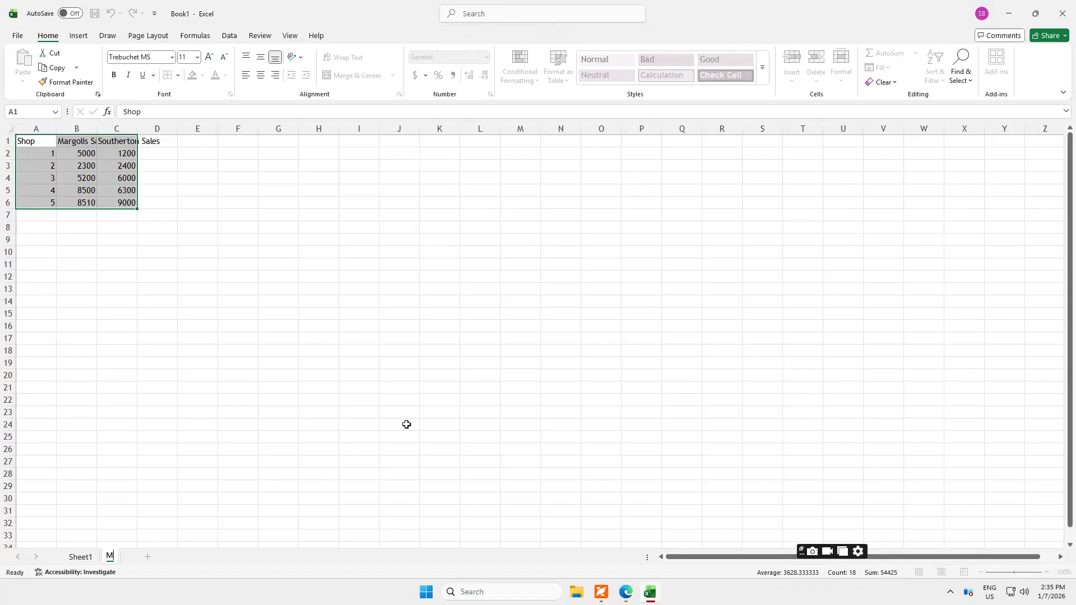
key(BackSpace)
text(SALES FOR JANUARY)
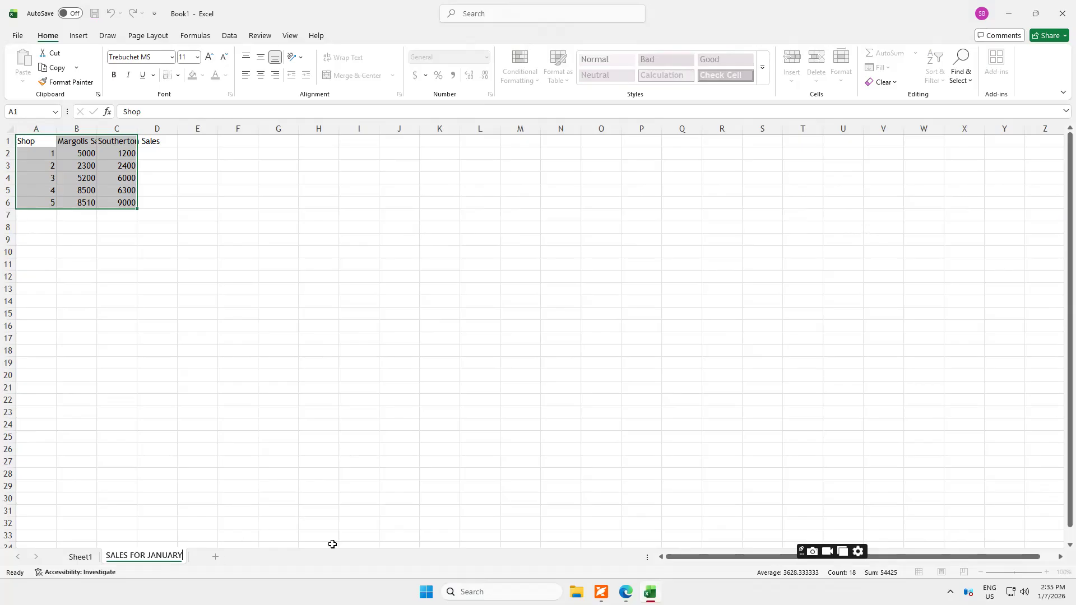
click(271, 425)
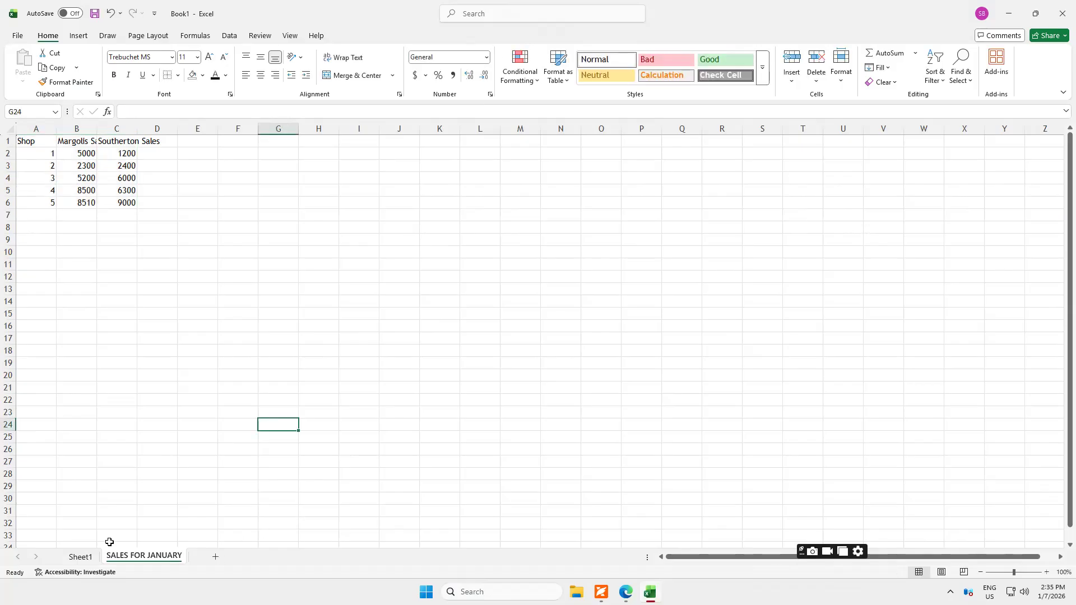
Duplicate Sheet1, placing the copy between Sheet1 and the SALES FOR JANUARY sheet.
click(80, 557)
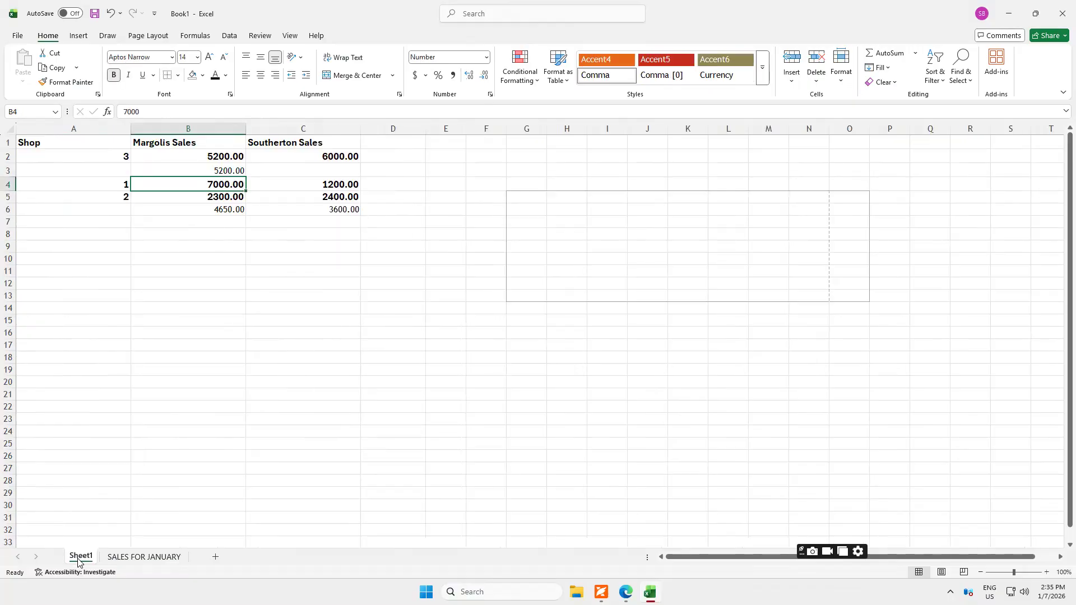
drag(79, 563, 78, 561)
drag(78, 561, 118, 556)
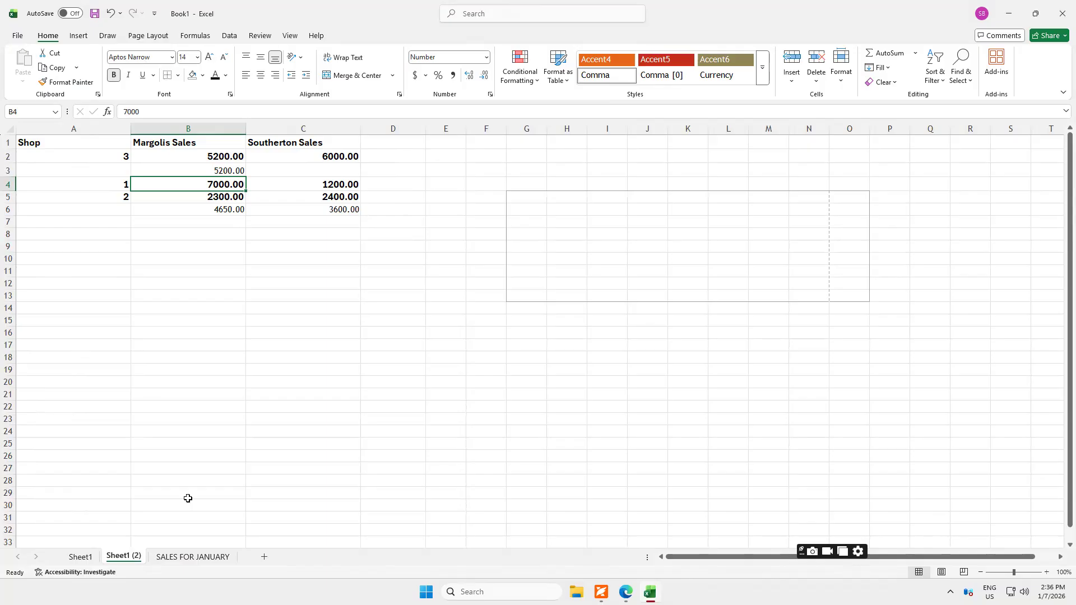
Save the workbook as SALES ANAYLIS in the personal OneDrive Documents folder.
click(94, 17)
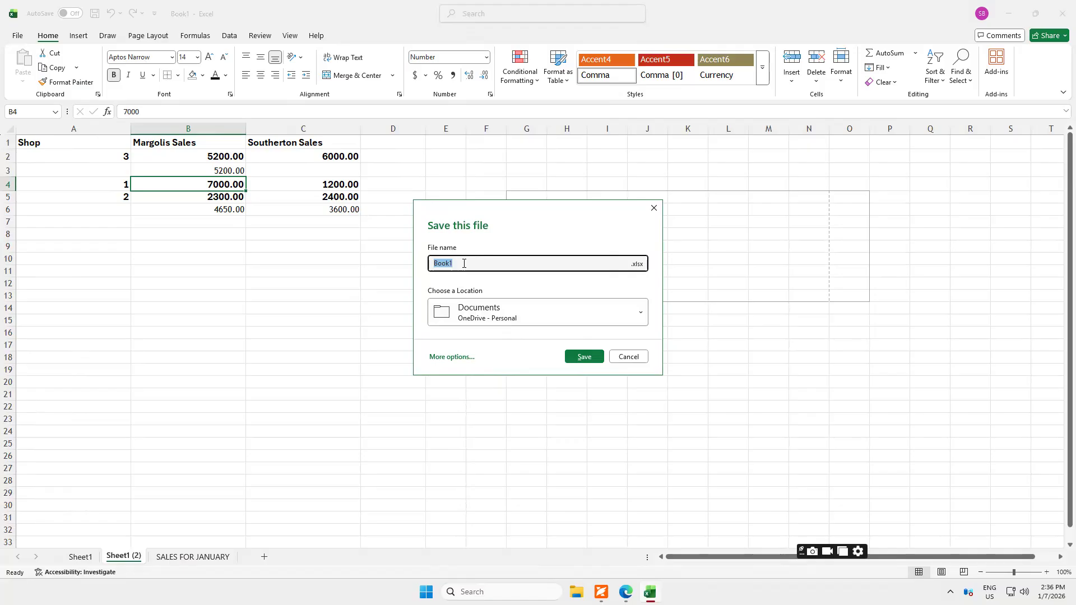
text(SALES ANAYLIS)
click(580, 358)
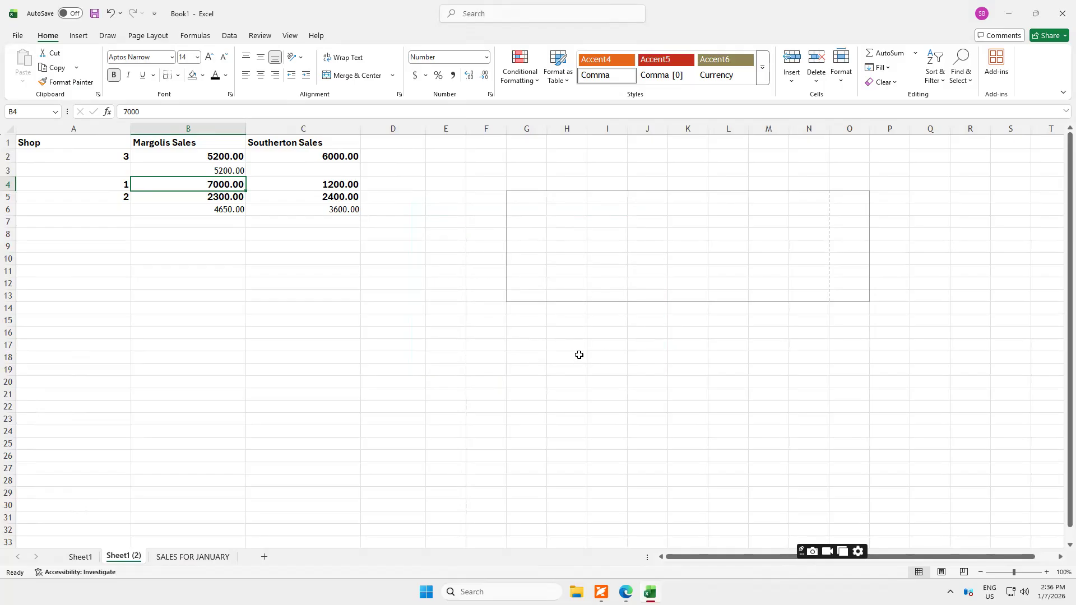
click(17, 36)
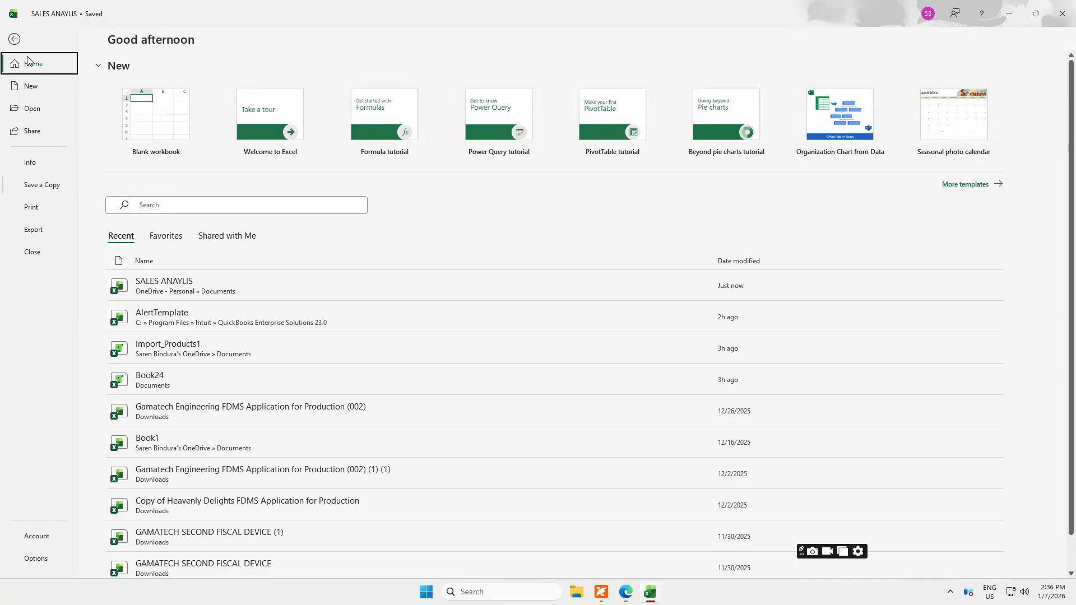
click(14, 39)
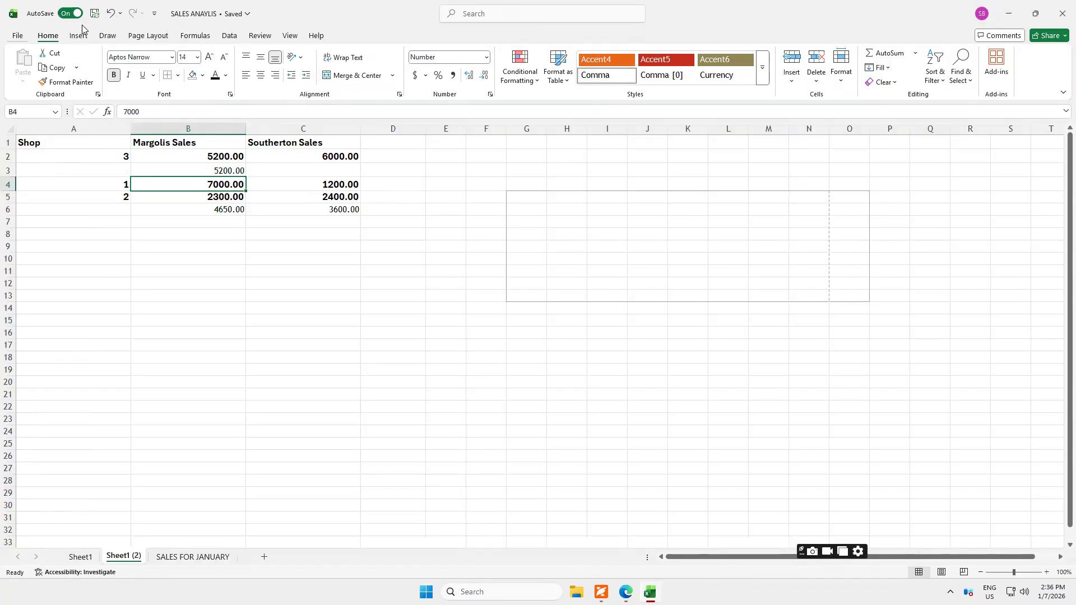
click(154, 16)
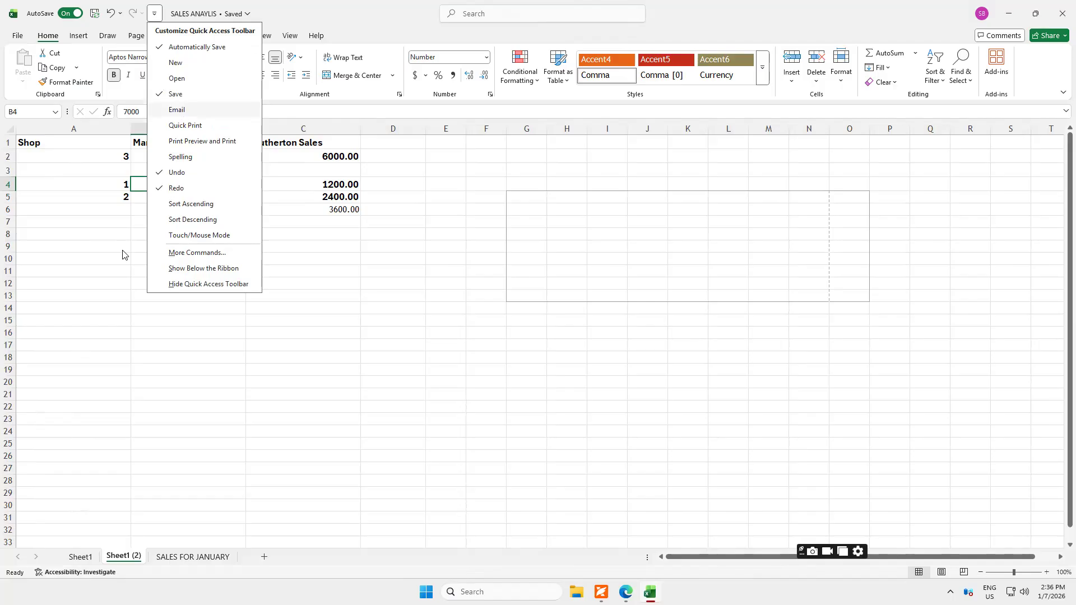
click(121, 289)
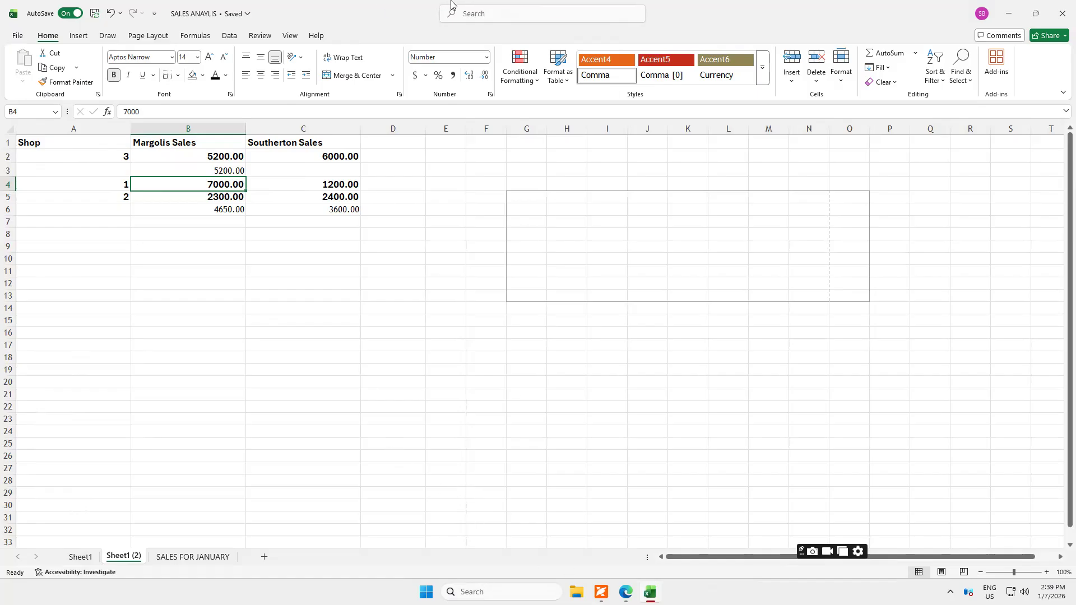
mouse_move(453, 3)
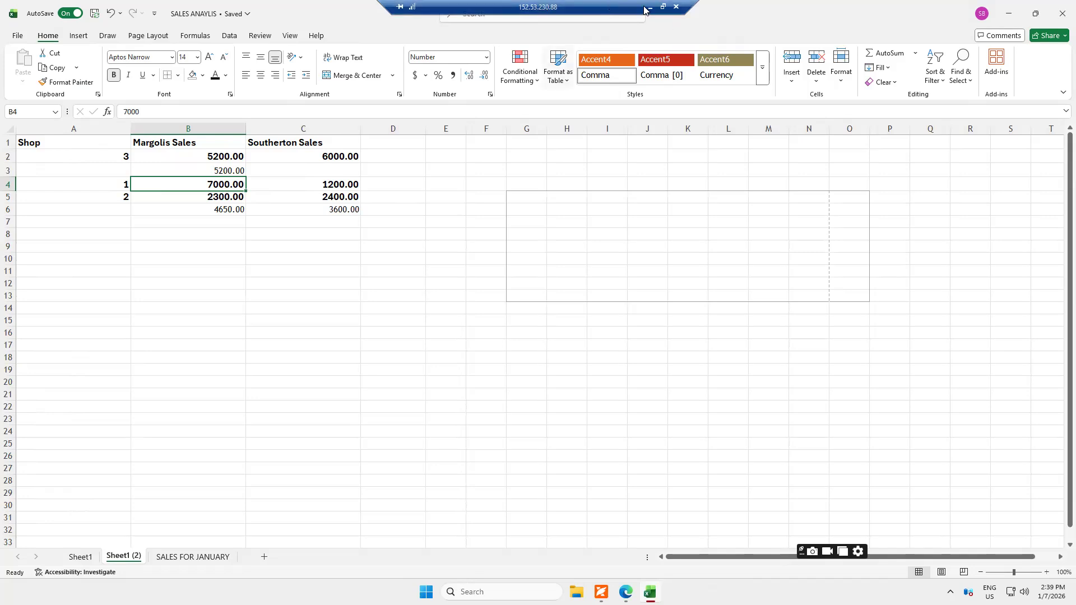